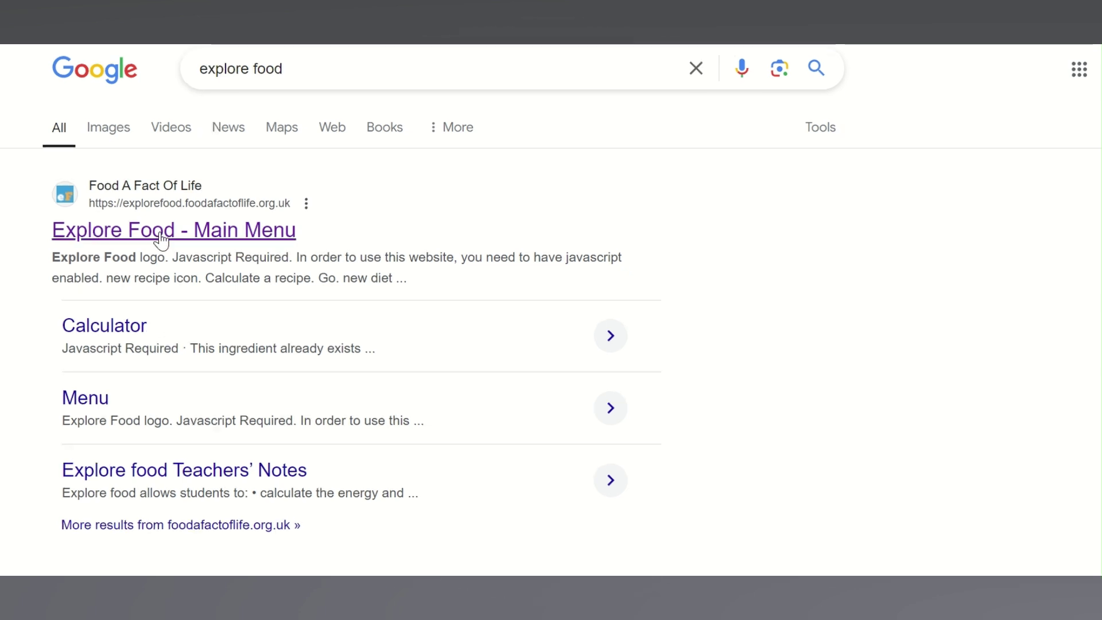
Open the 'Explore Food - Main Menu' result from the Google search results.
click(160, 237)
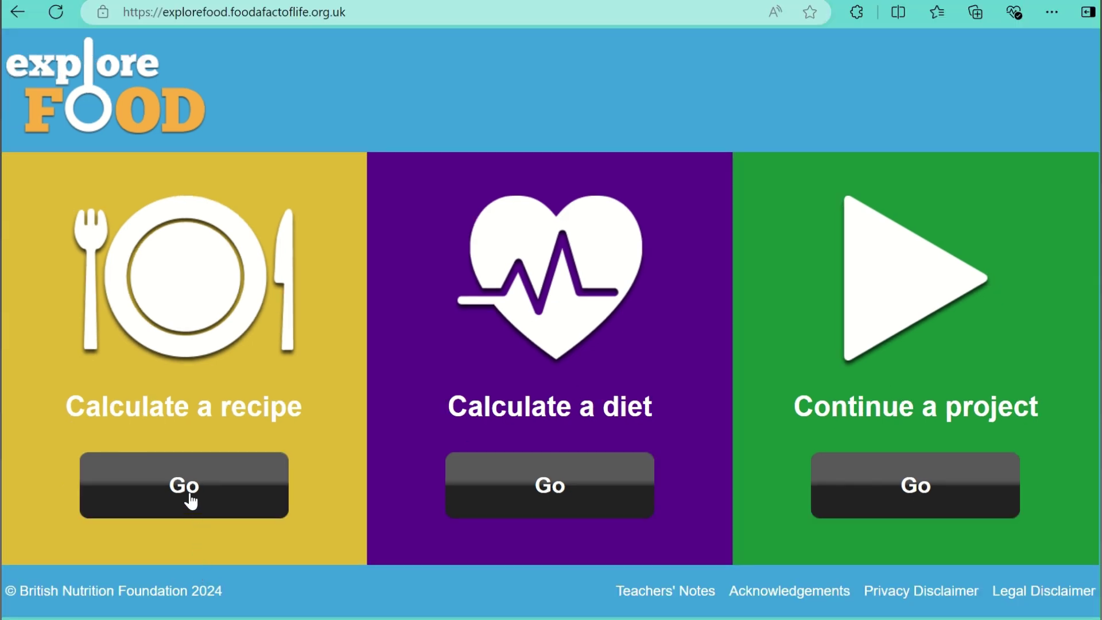
Begin a new recipe calculation and name it 'Fairy Cakes'.
click(190, 495)
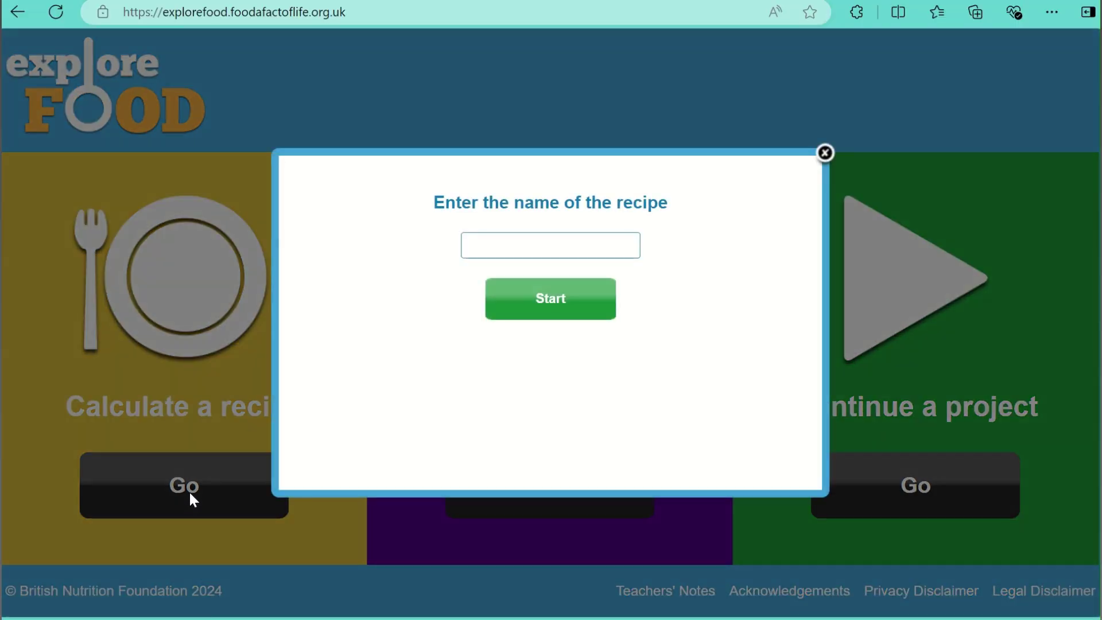
click(485, 247)
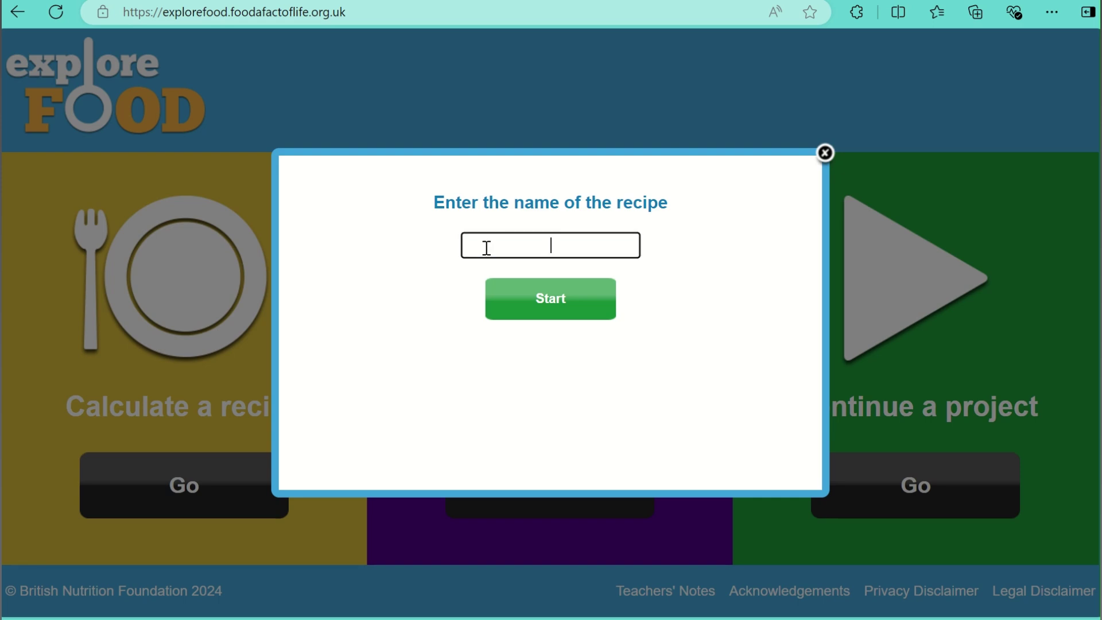
text(Fairy Cakes)
click(545, 303)
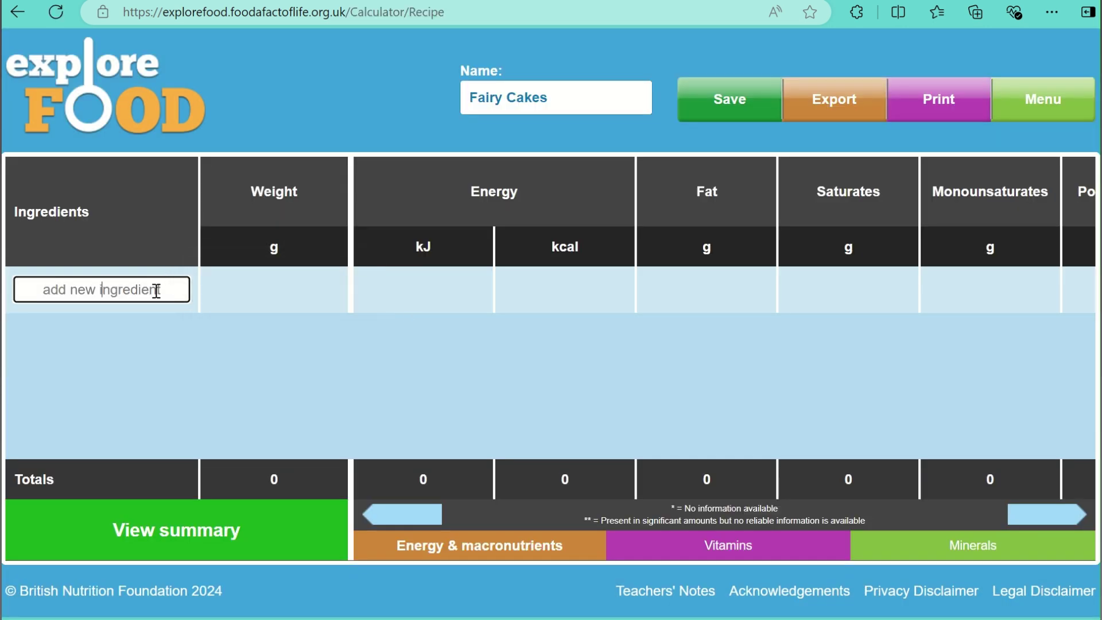
Add 100 g 'Flour, wheat, white, self raising' and 100 g 'Butter, unsalted' as ingredients.
text(Flour)
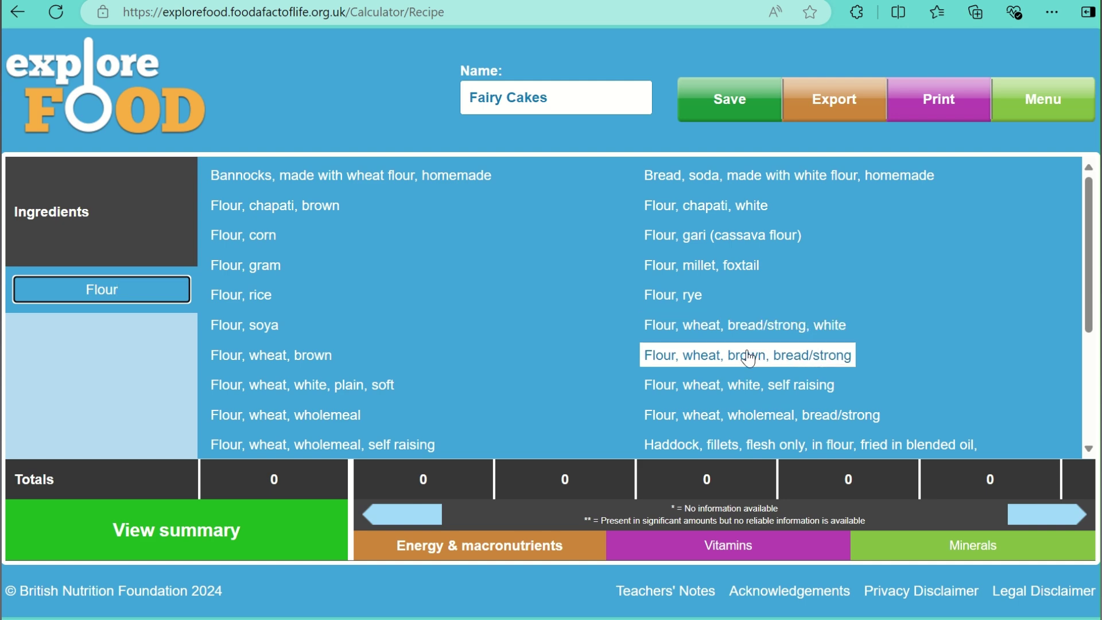
click(731, 384)
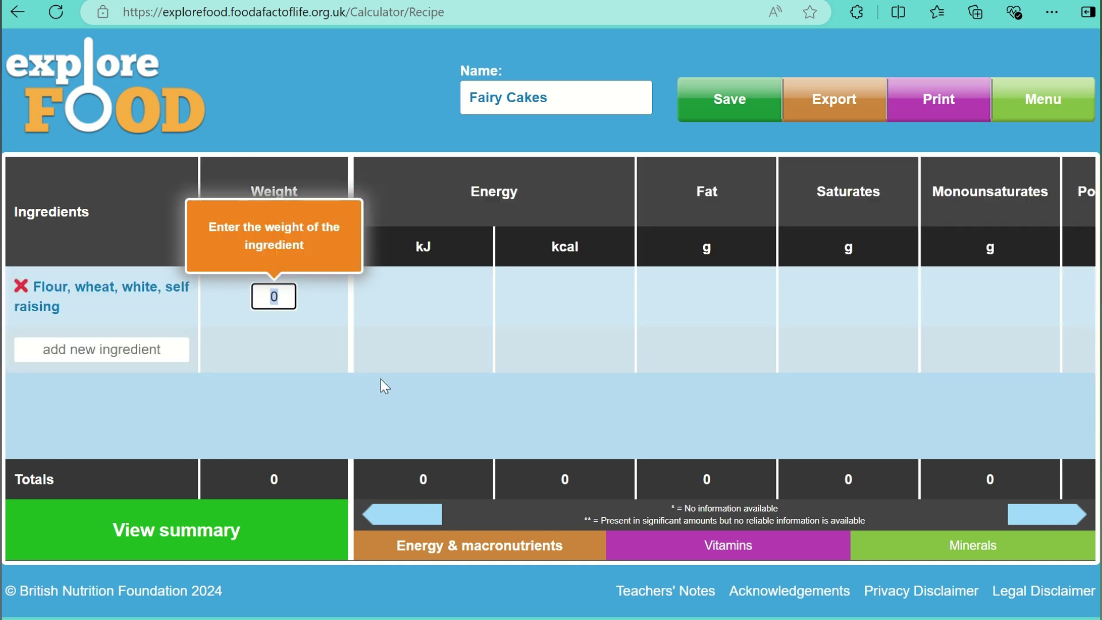
text(100)
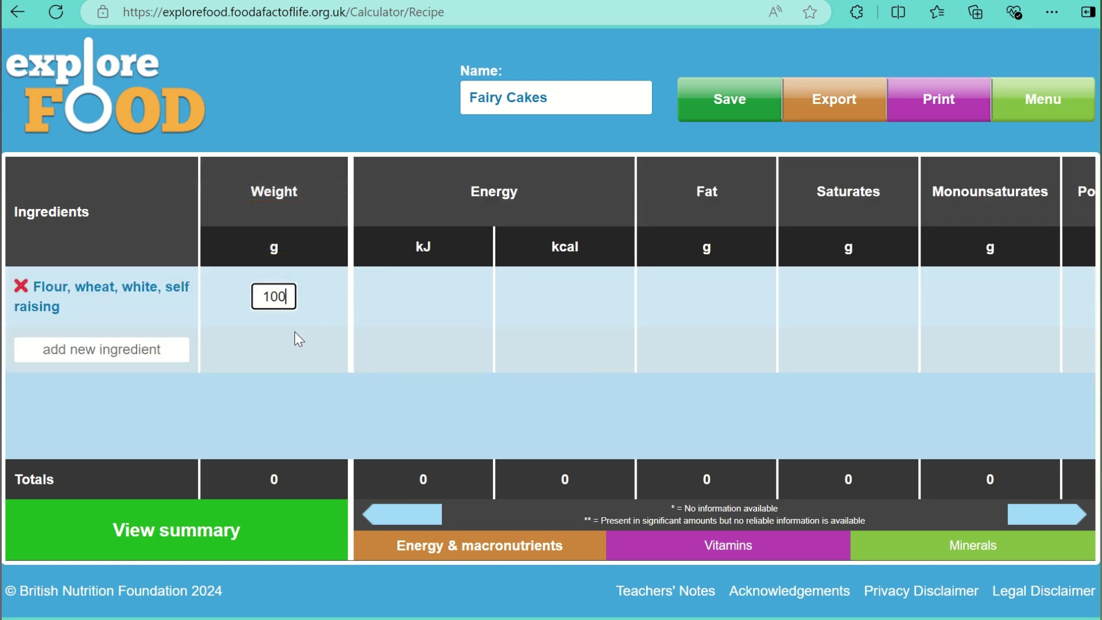
click(131, 349)
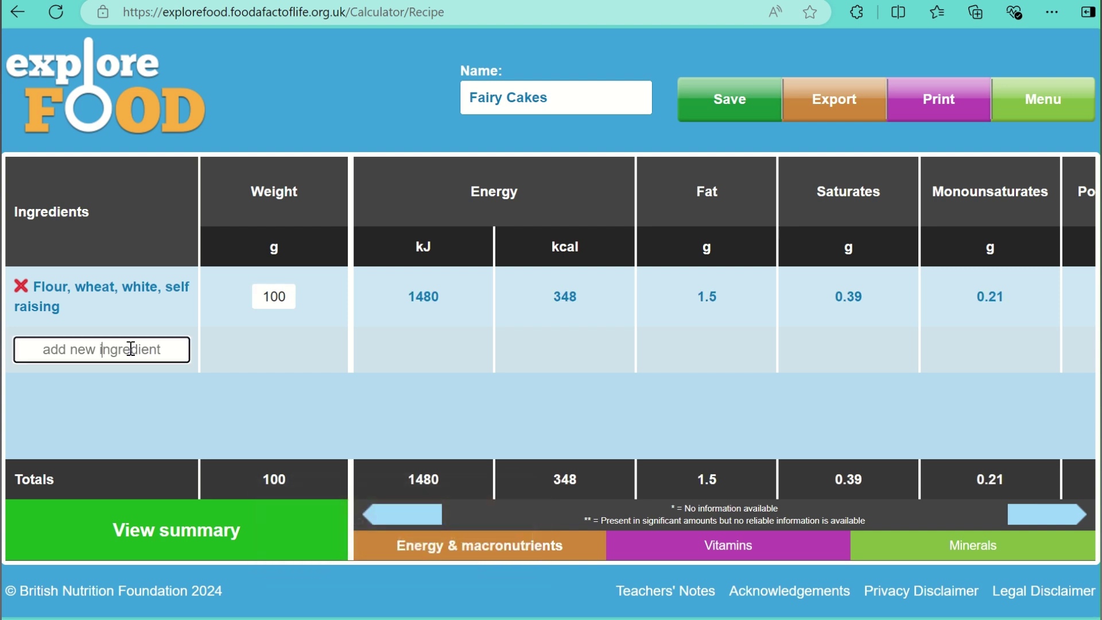
text(Butter)
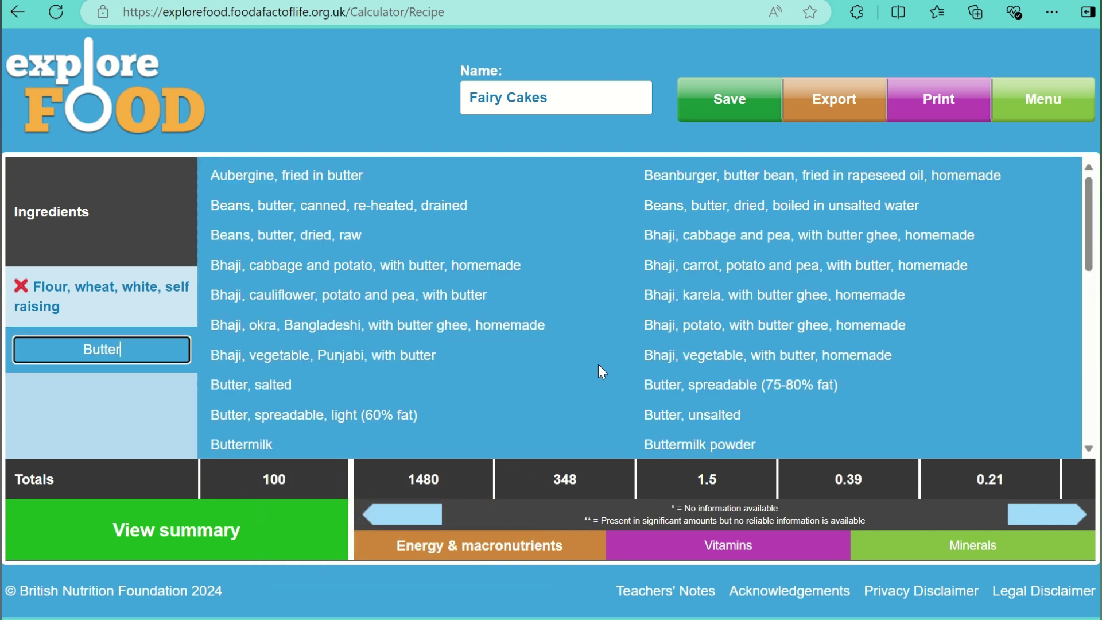
click(738, 415)
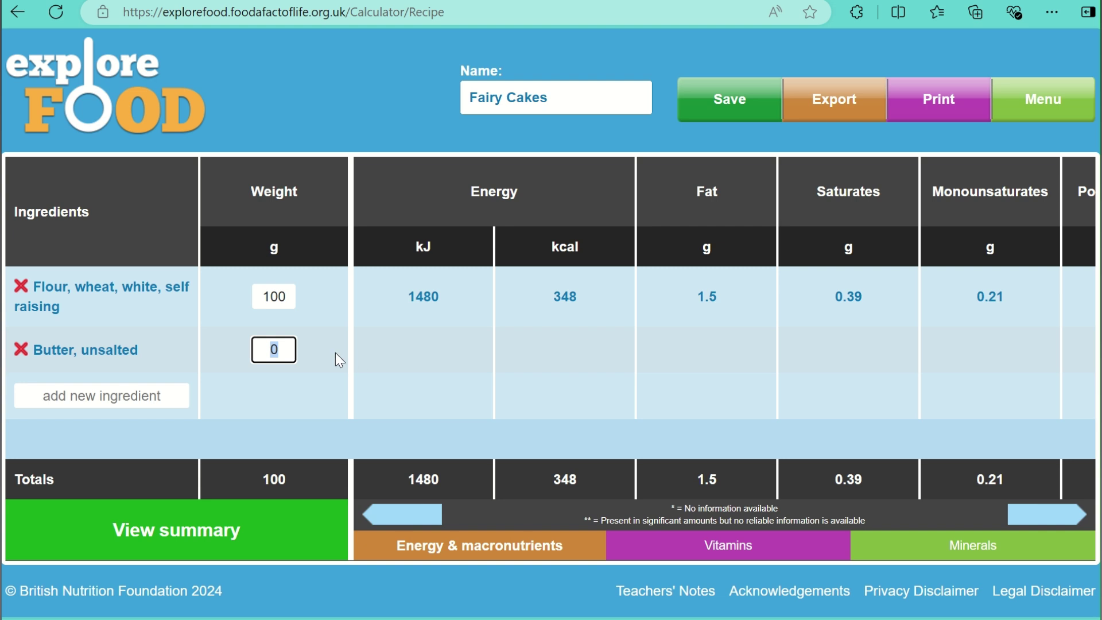
text(100)
Add 100 g of 'Sugar, white' to the recipe.
click(129, 399)
text(S)
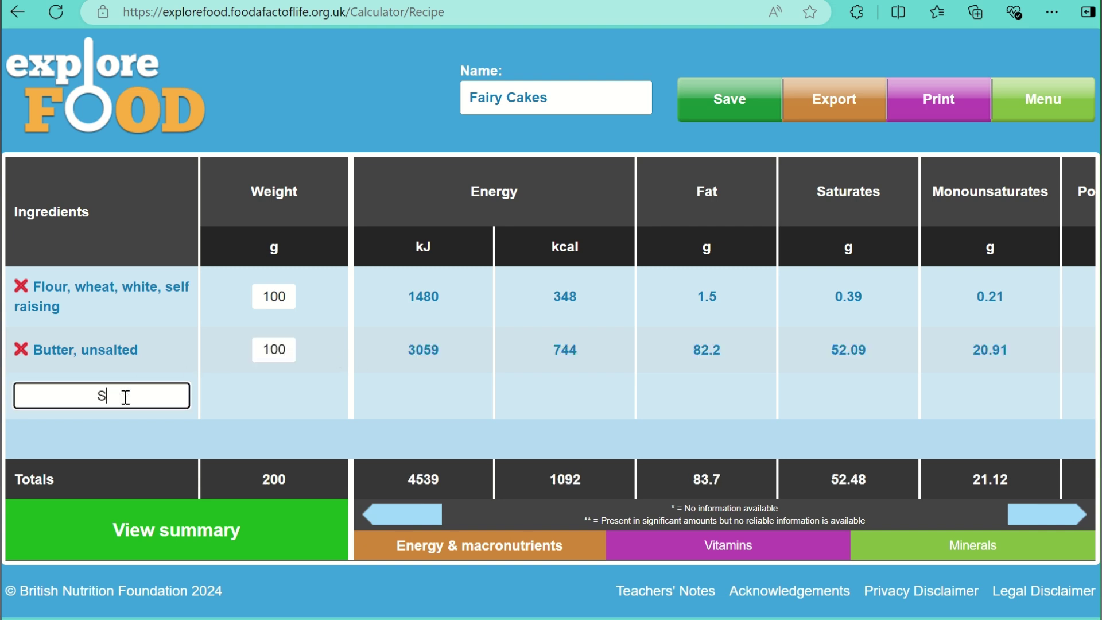
text(ugar)
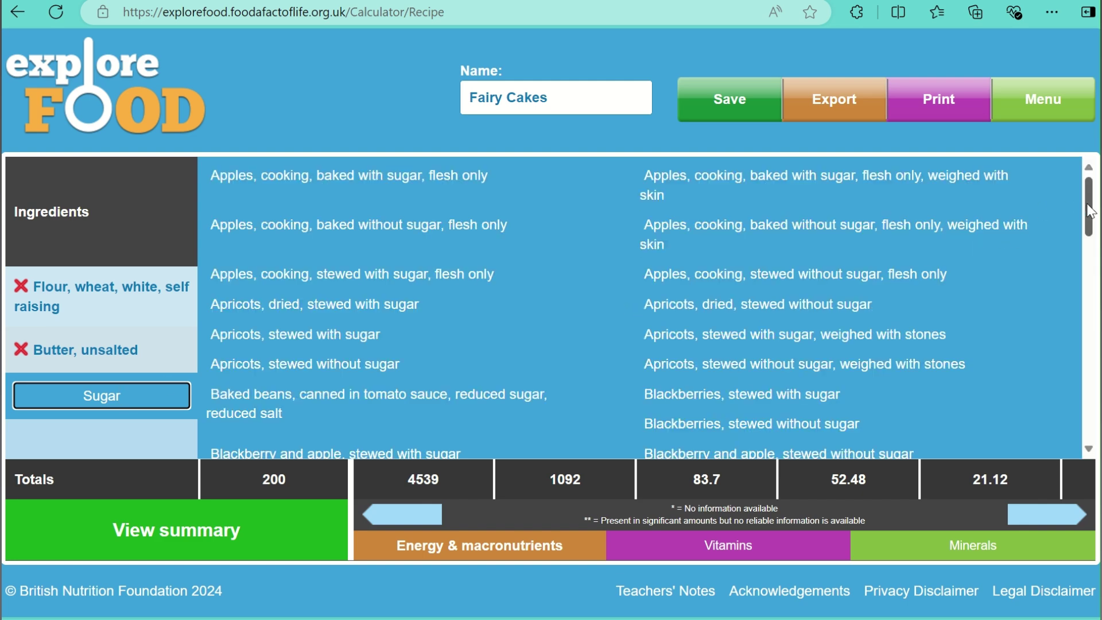
drag(1091, 212, 1091, 414)
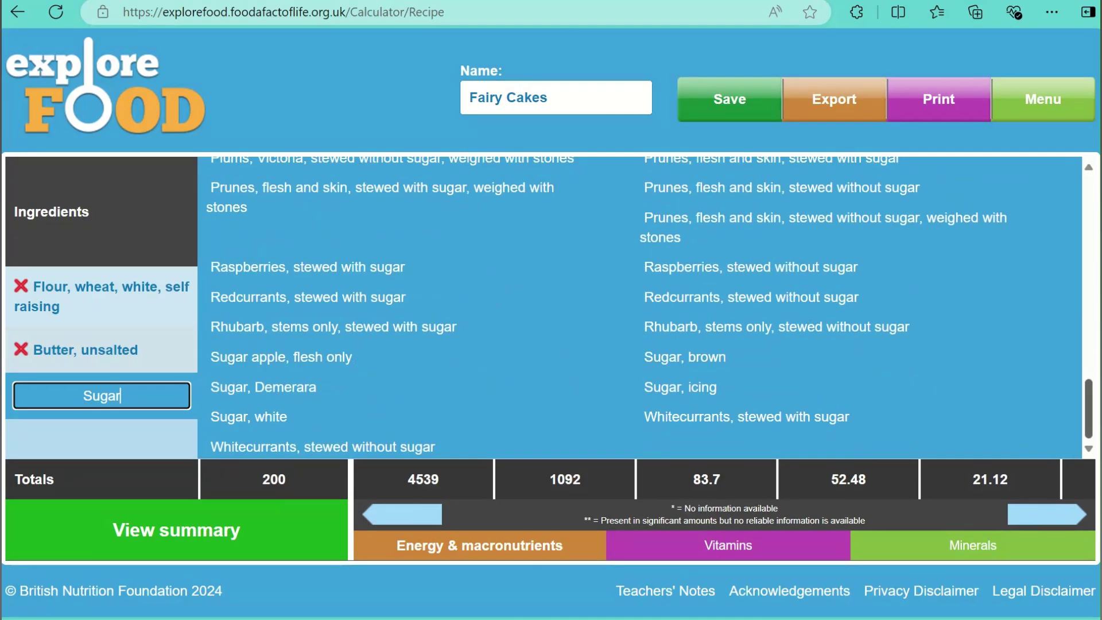
click(277, 419)
text(100)
key(Return)
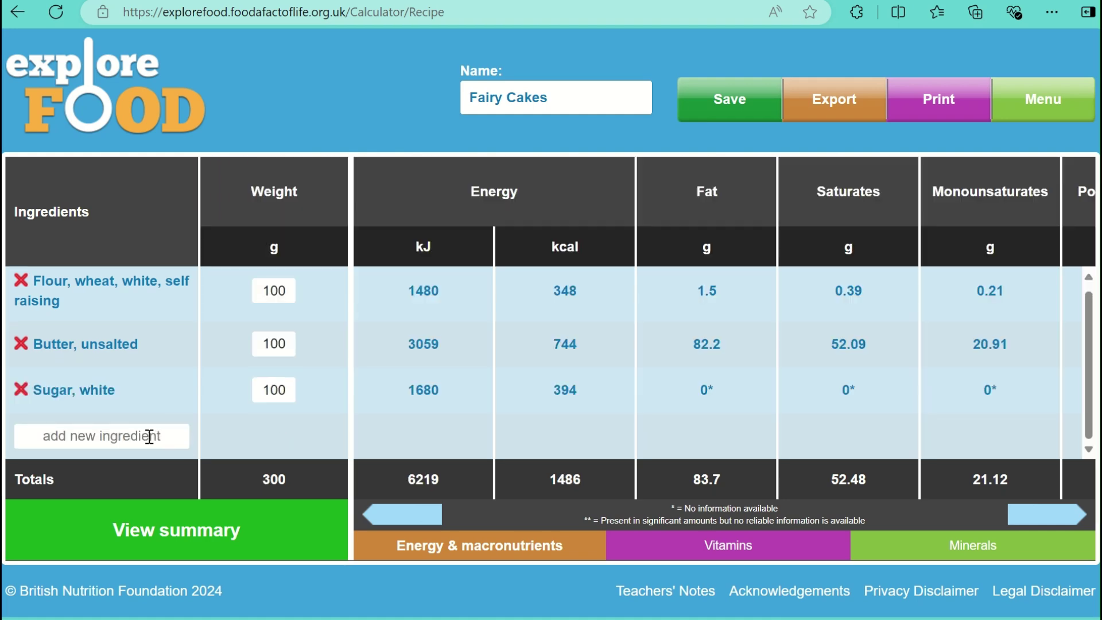
Add 100 g 'Eggs, chicken, whole, raw' and view the summary (400 g, 1617 kcal).
click(149, 437)
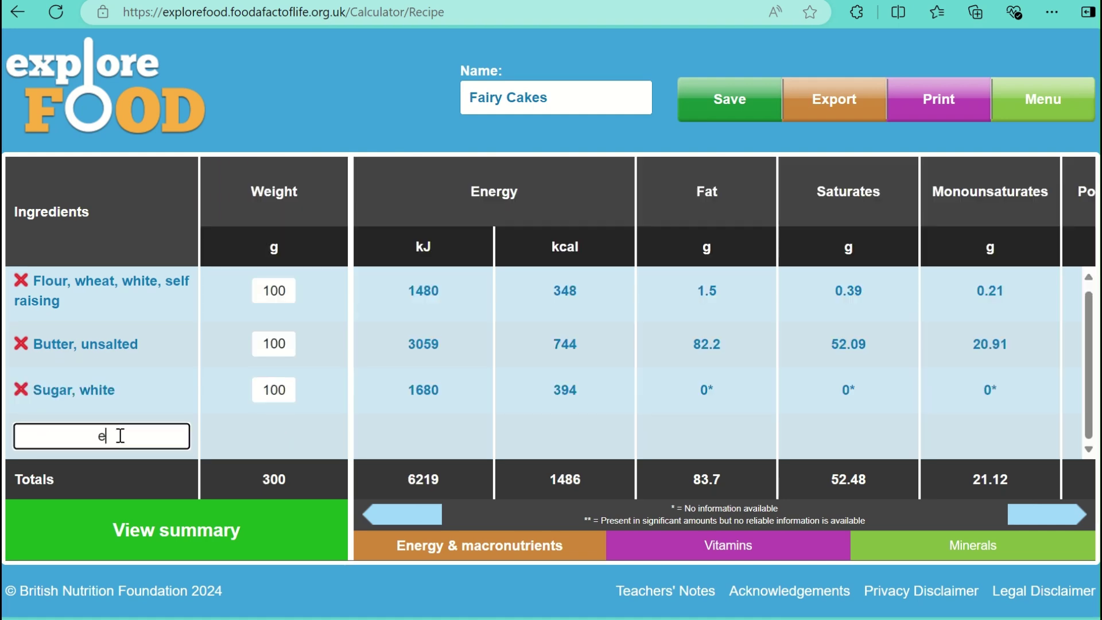
text(eggs)
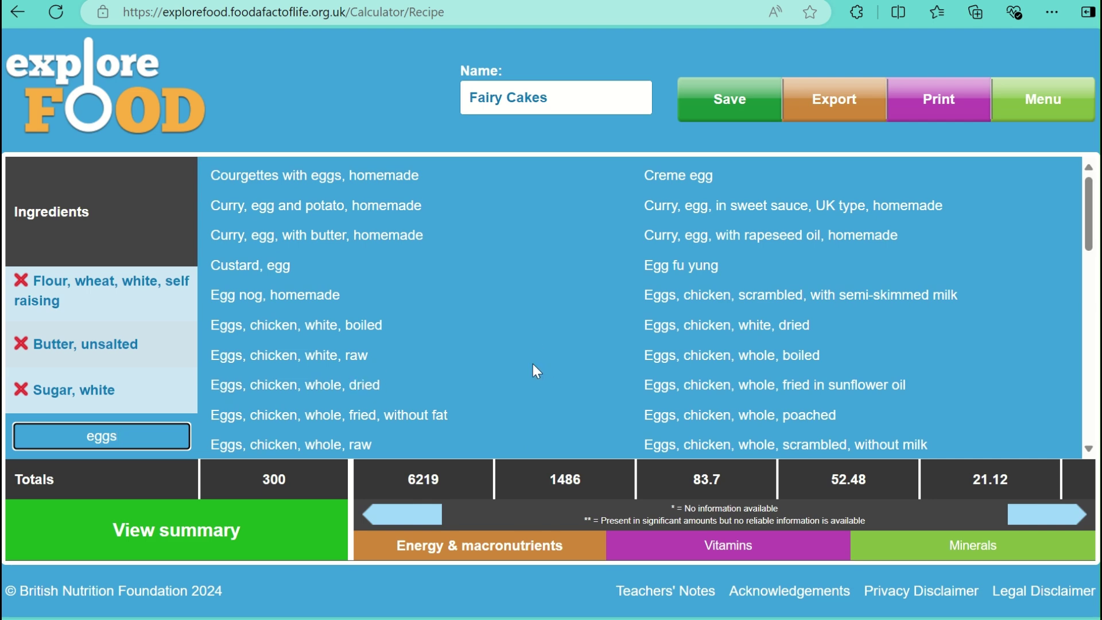
click(344, 446)
text(100)
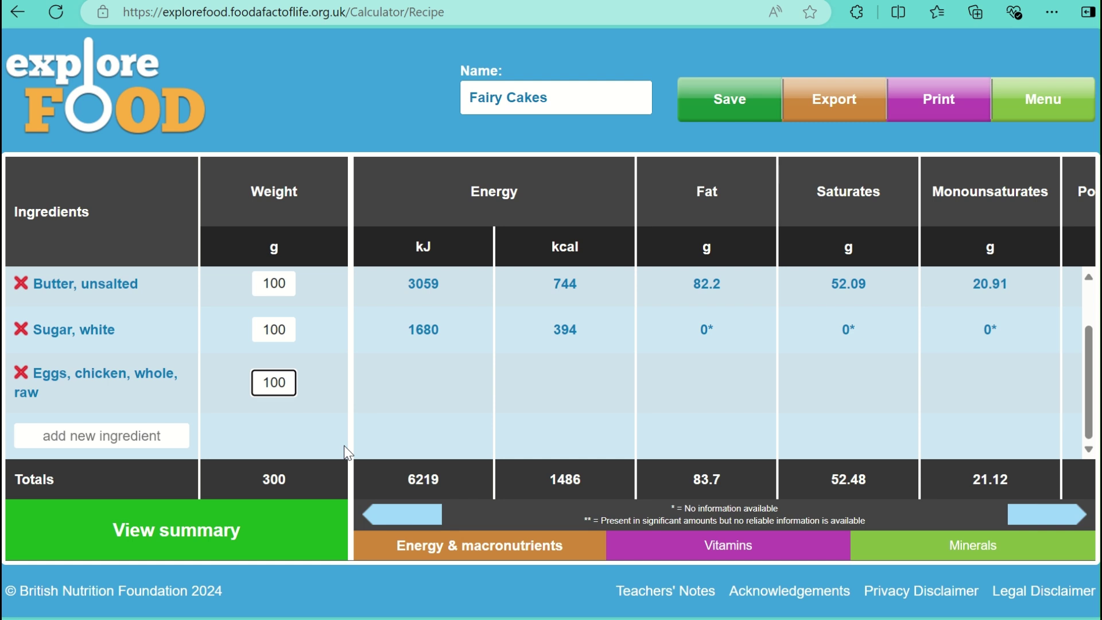
click(211, 540)
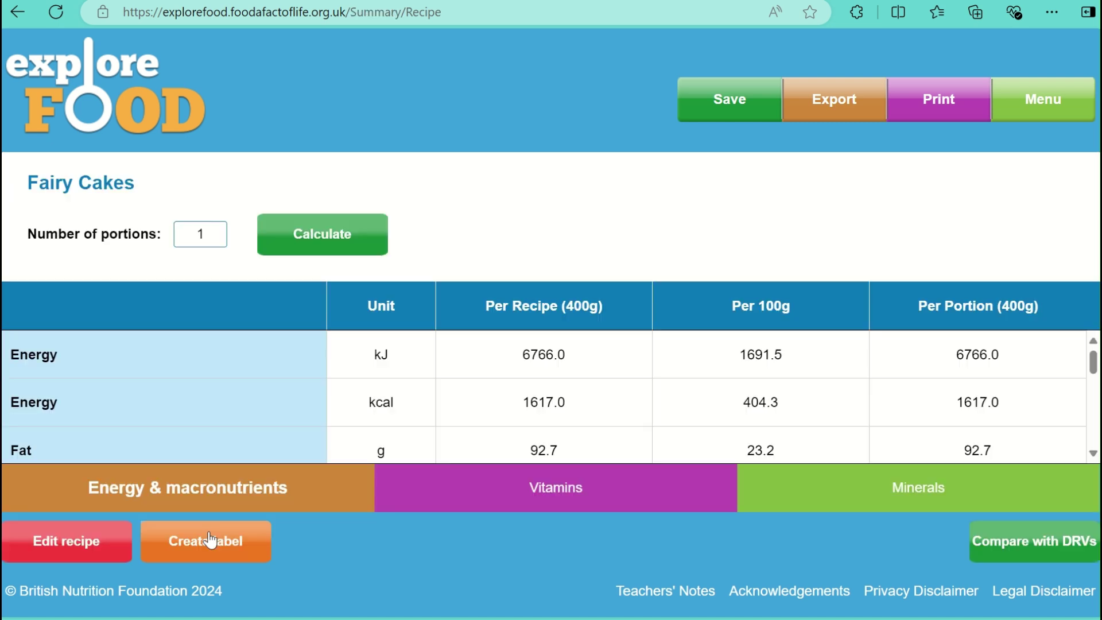
Change the number of portions from 1 to 12 and recalculate, giving 33 g portions.
double_click(212, 234)
key(BackSpace)
text(12)
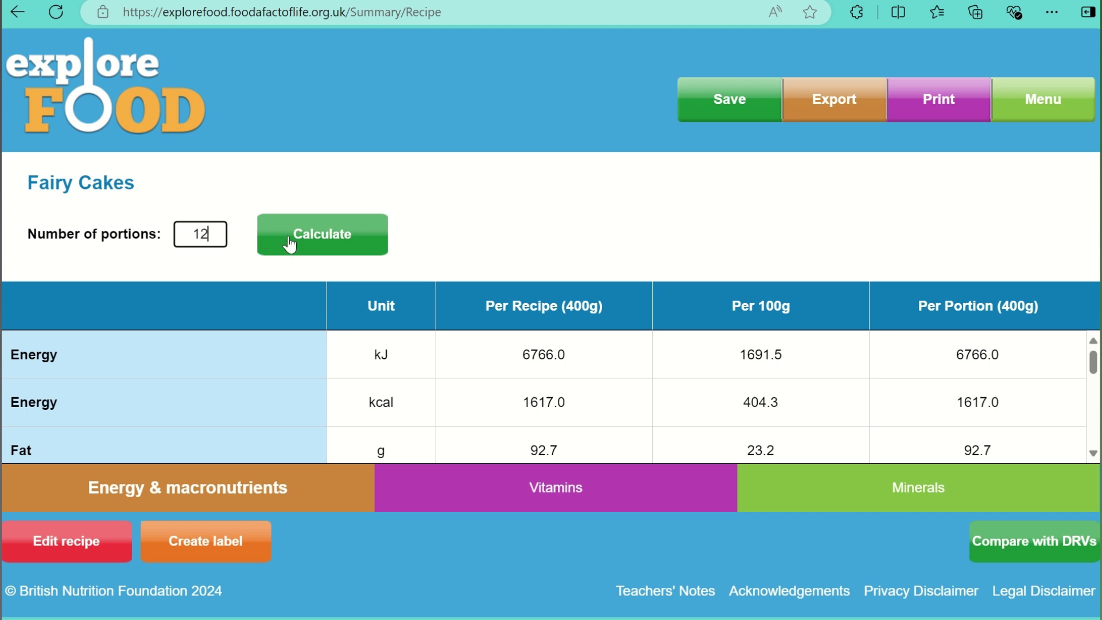
click(320, 242)
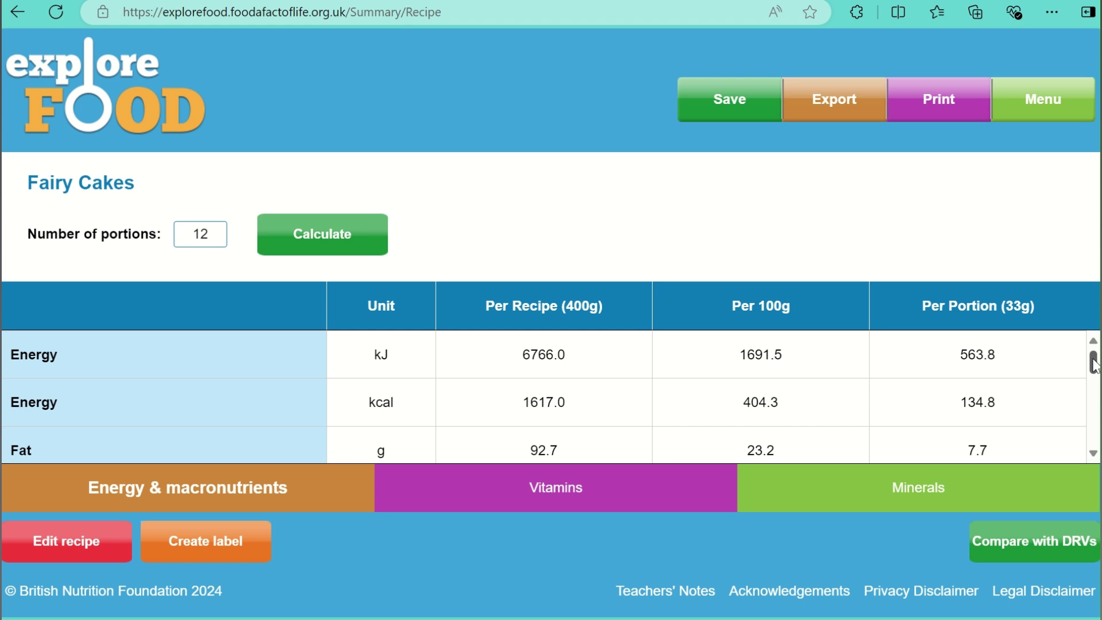
Scroll the Energy & macronutrients table down to the Fibre and Alcohol rows.
drag(1096, 366, 1097, 371)
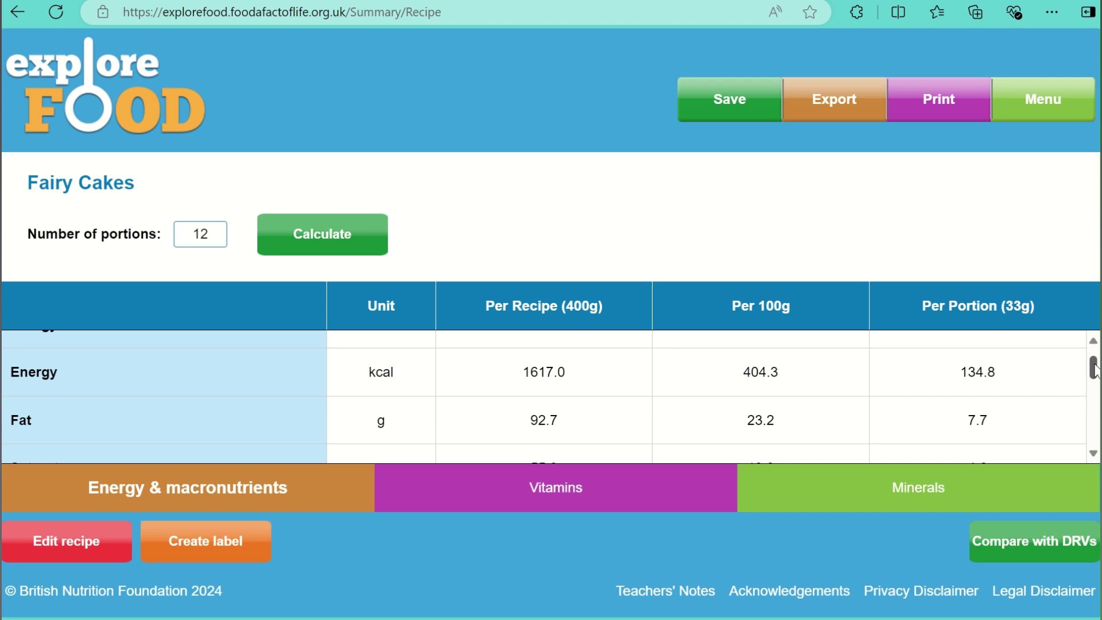
drag(1095, 370, 1097, 377)
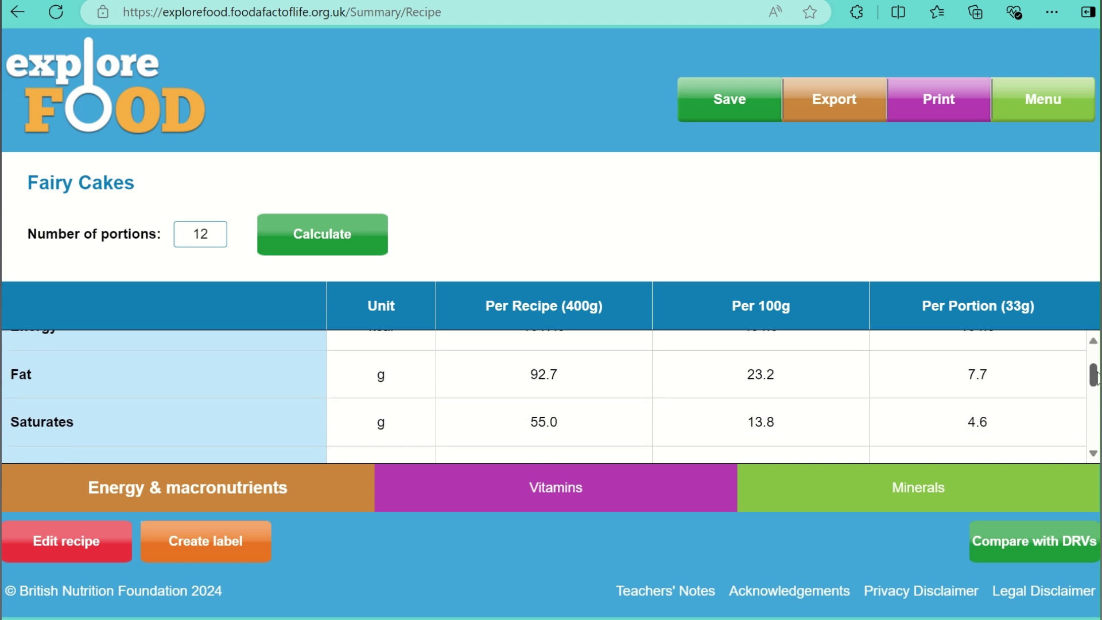
drag(1096, 377, 1097, 386)
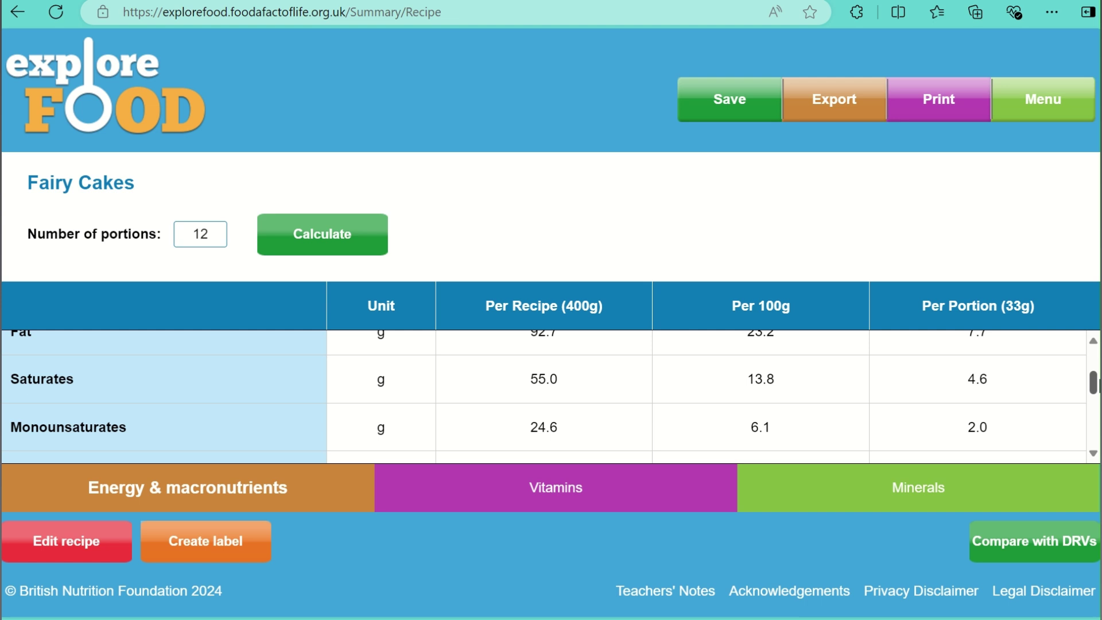
scroll(544, 397, down, 1)
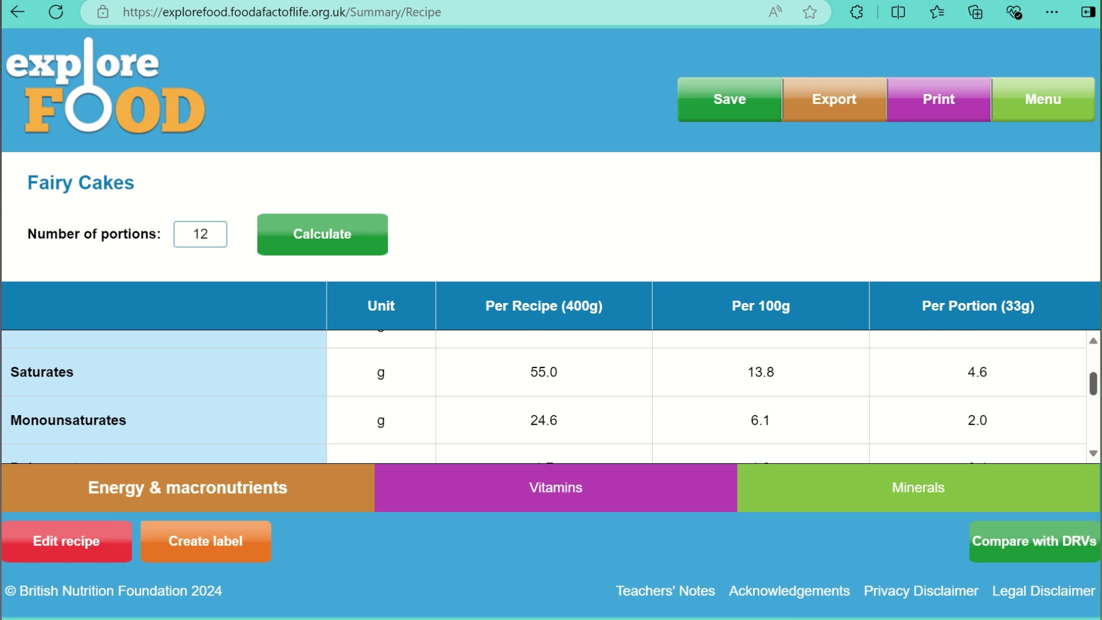
scroll(544, 402, down, 2)
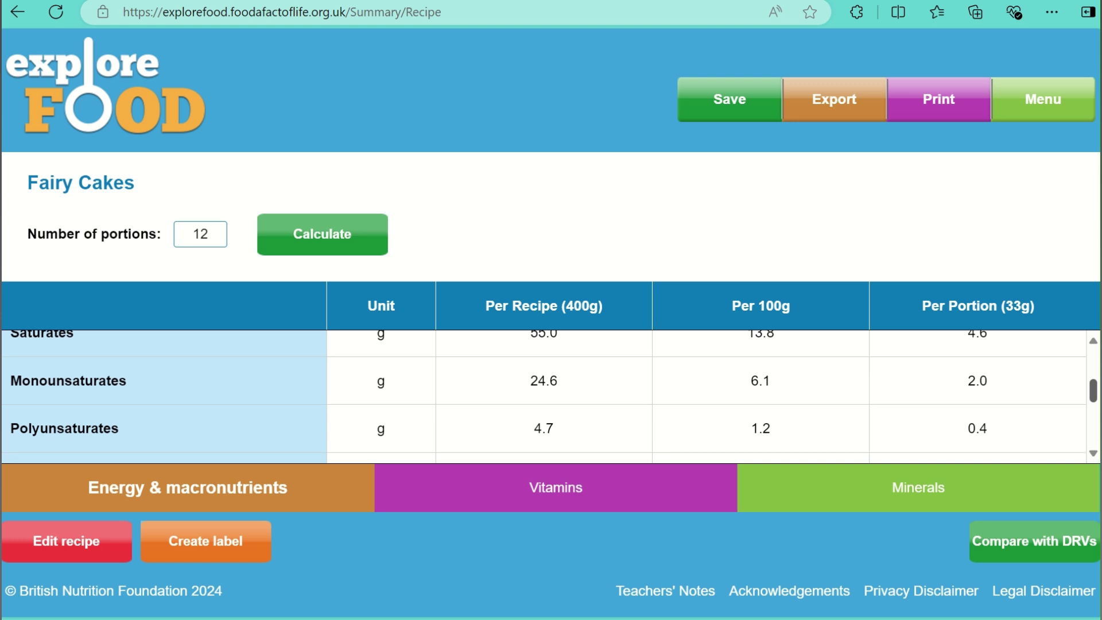
scroll(544, 396, down, 3)
scroll(544, 396, down, 2)
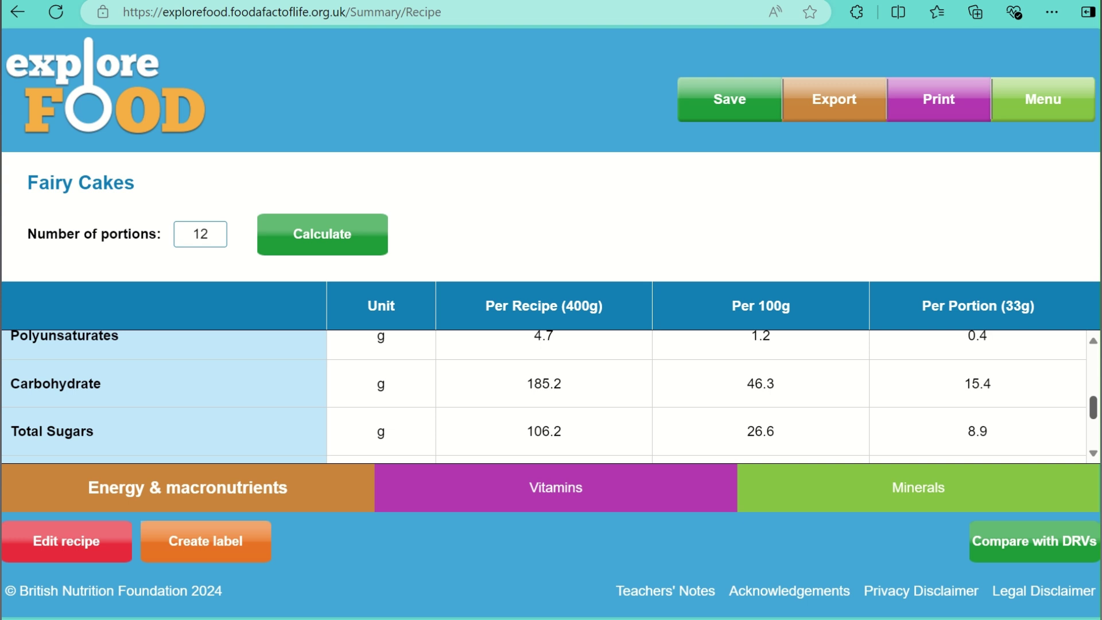
scroll(545, 396, down, 1)
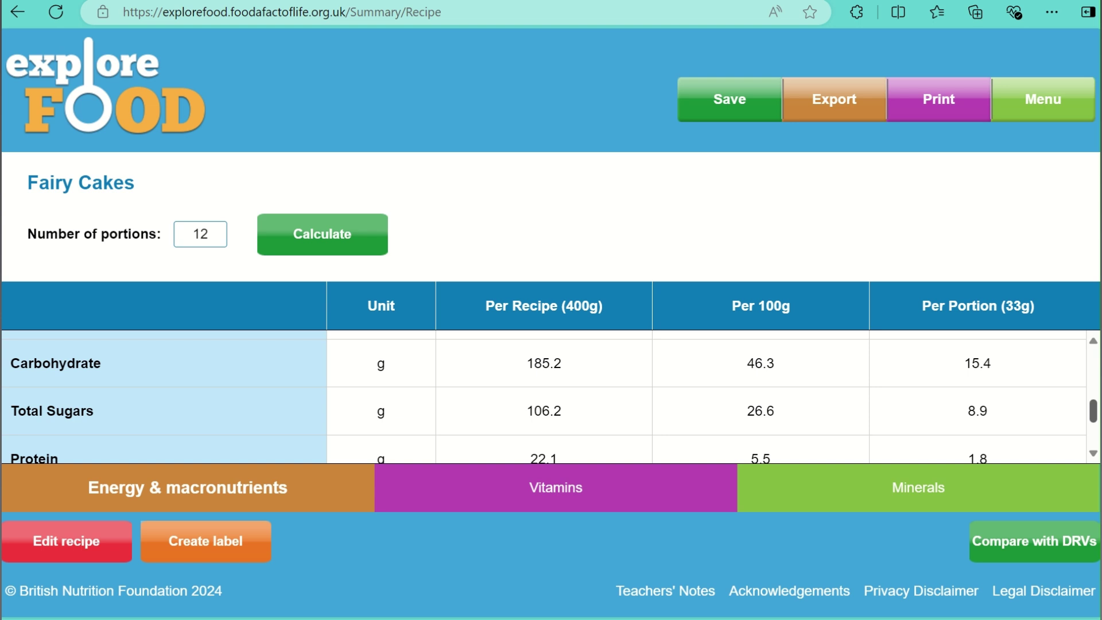
scroll(544, 400, down, 3)
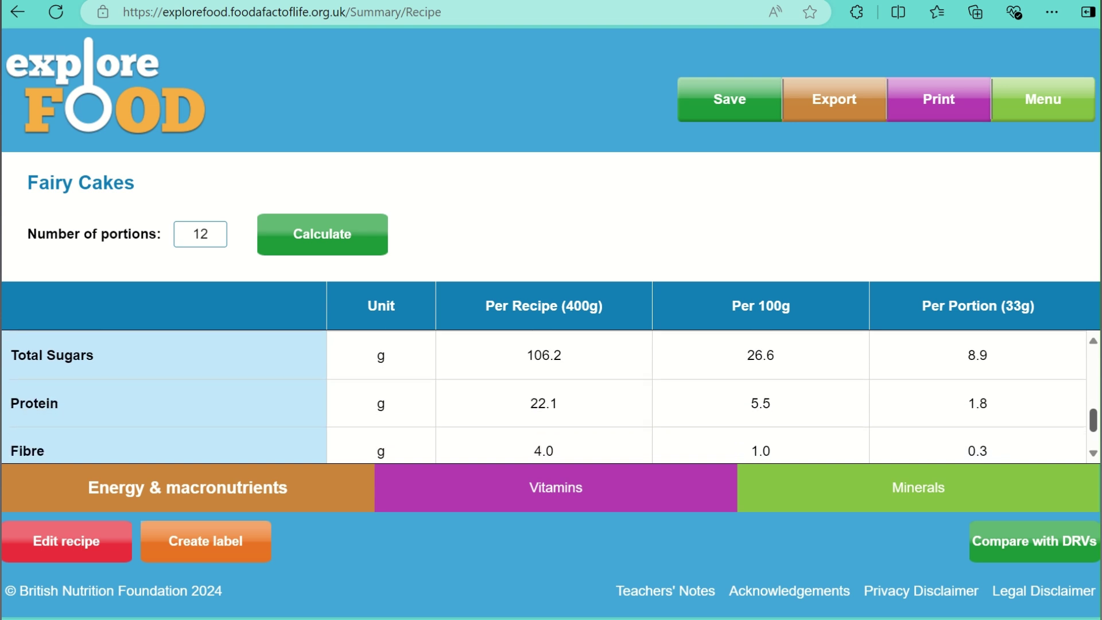
scroll(544, 400, down, 2)
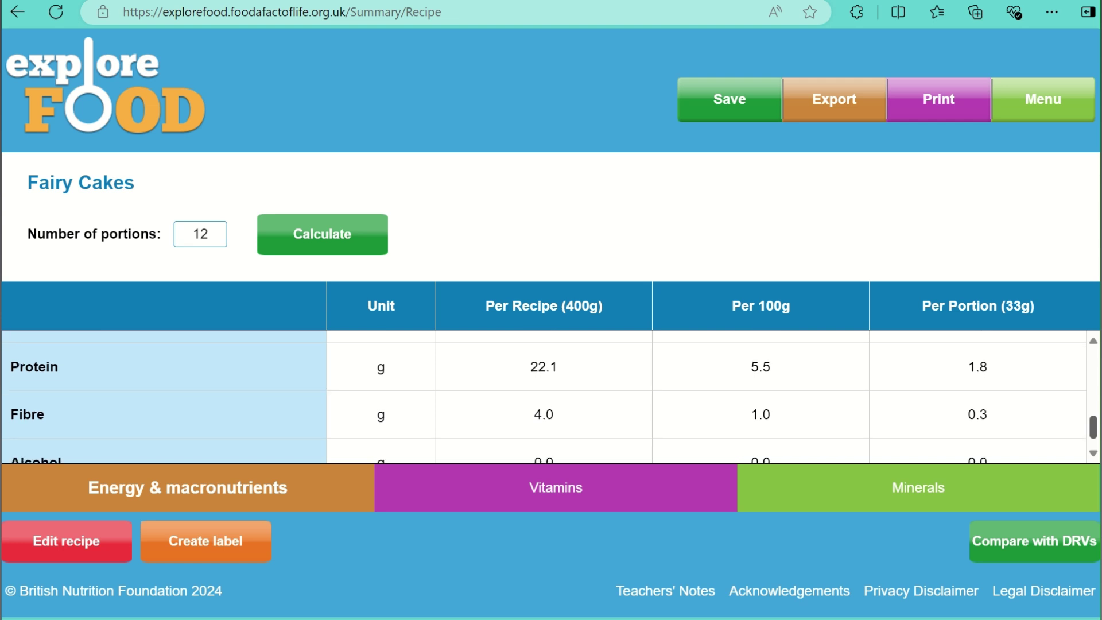
scroll(544, 400, down, 2)
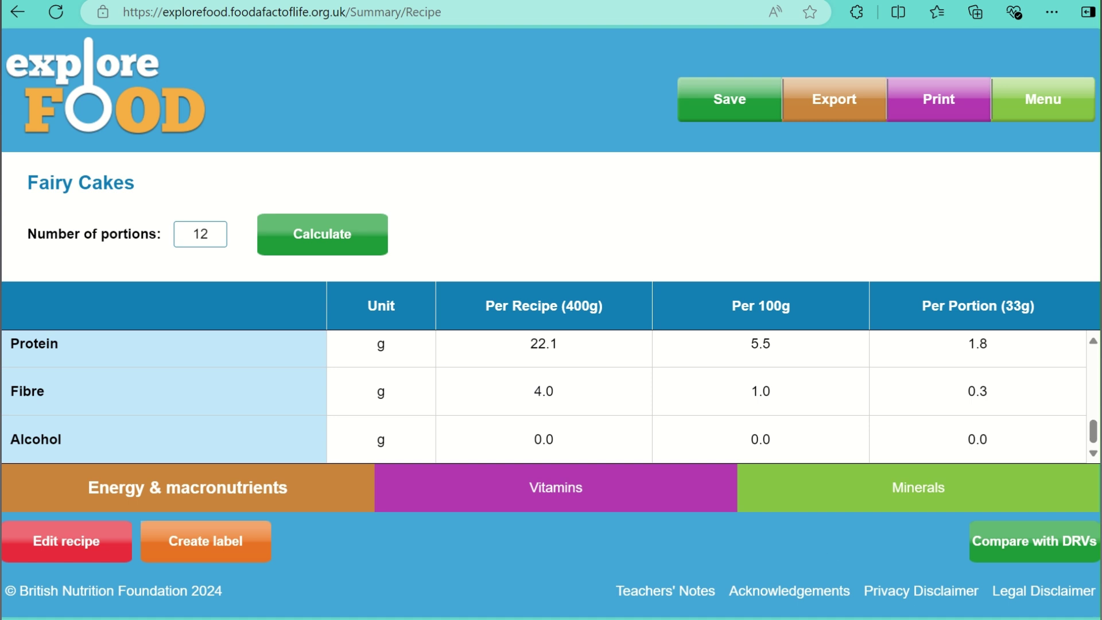
Switch to the Vitamins table and scroll from Thiamin down to Vitamin K.
click(531, 492)
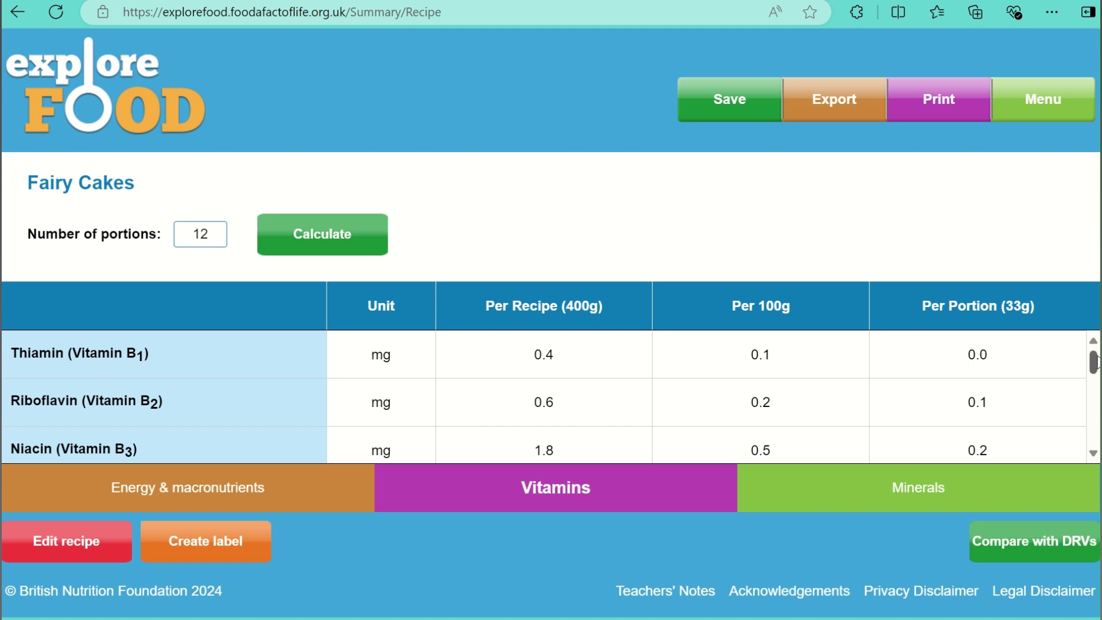
drag(1097, 363, 1097, 374)
scroll(552, 396, down, 1)
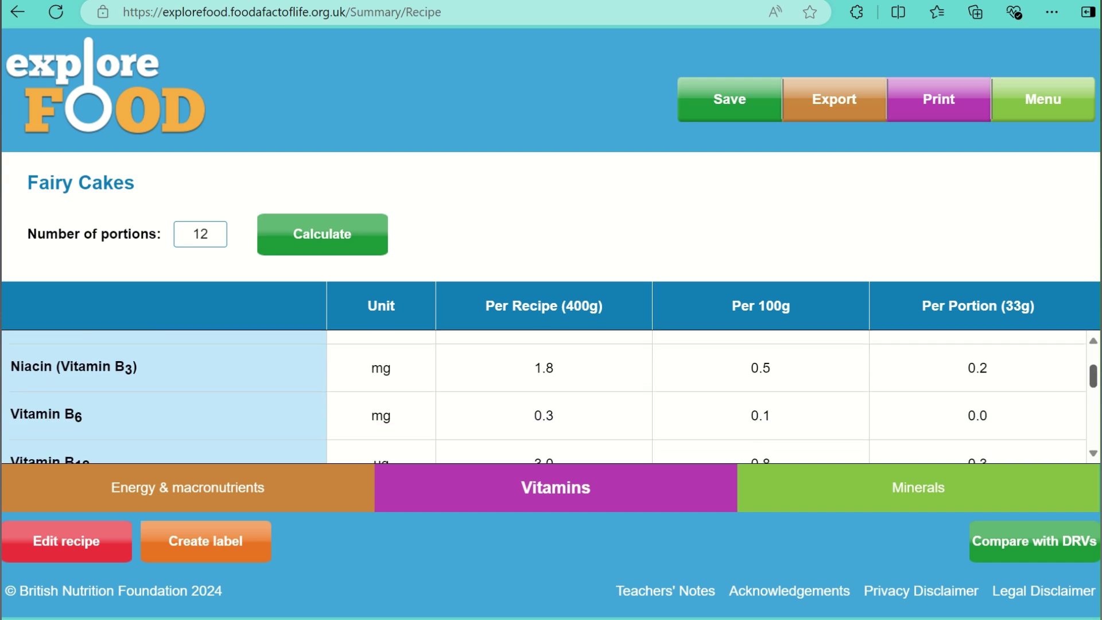
scroll(551, 396, down, 1)
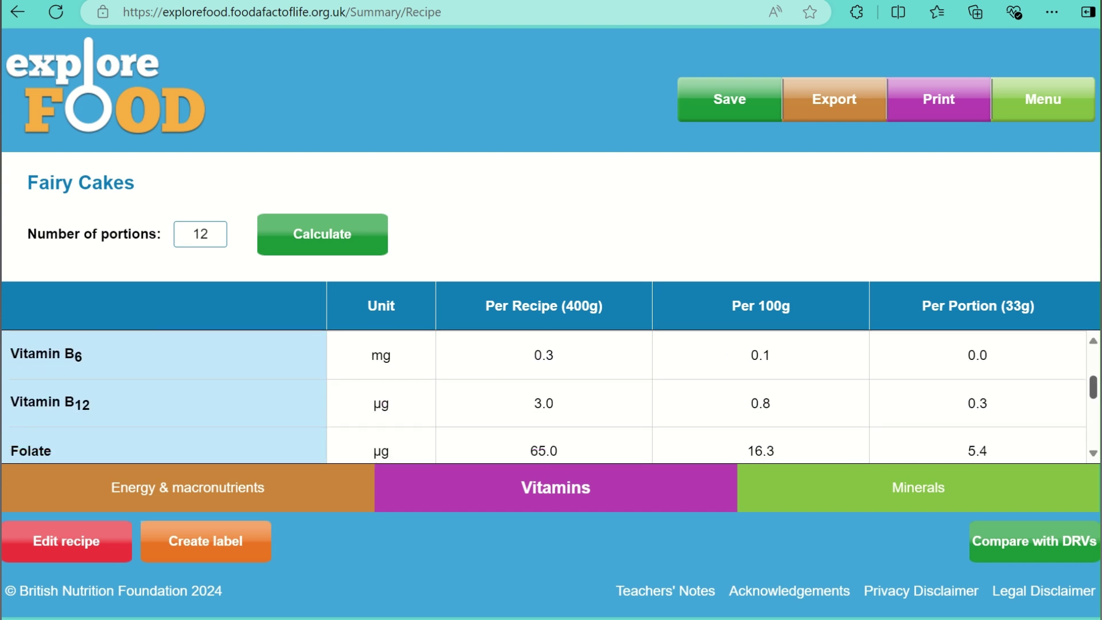
scroll(551, 396, down, 1)
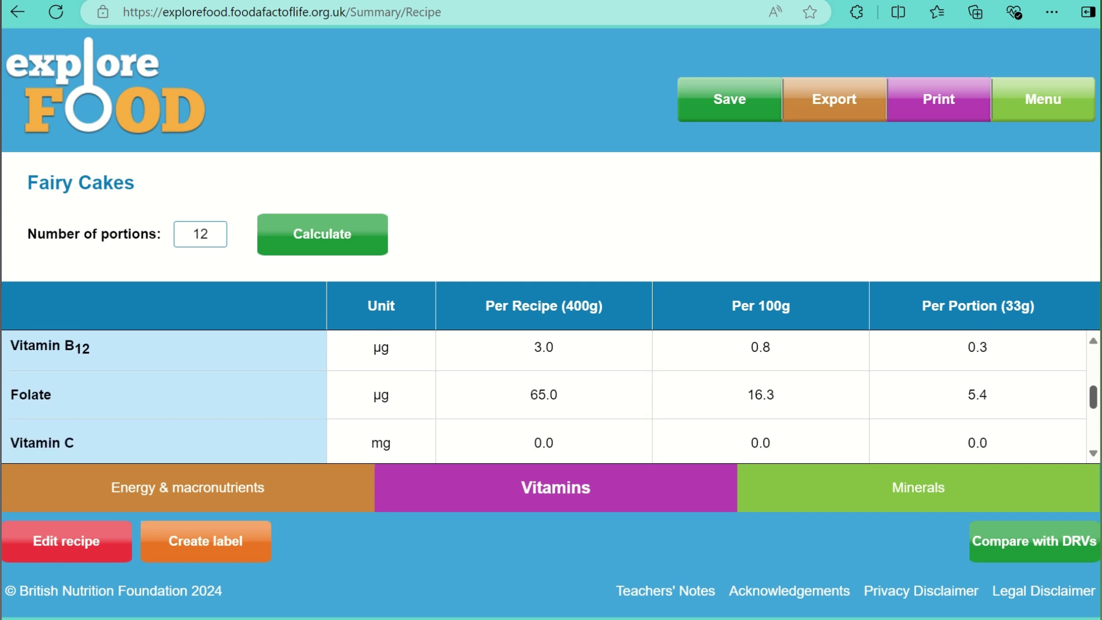
scroll(551, 396, down, 1)
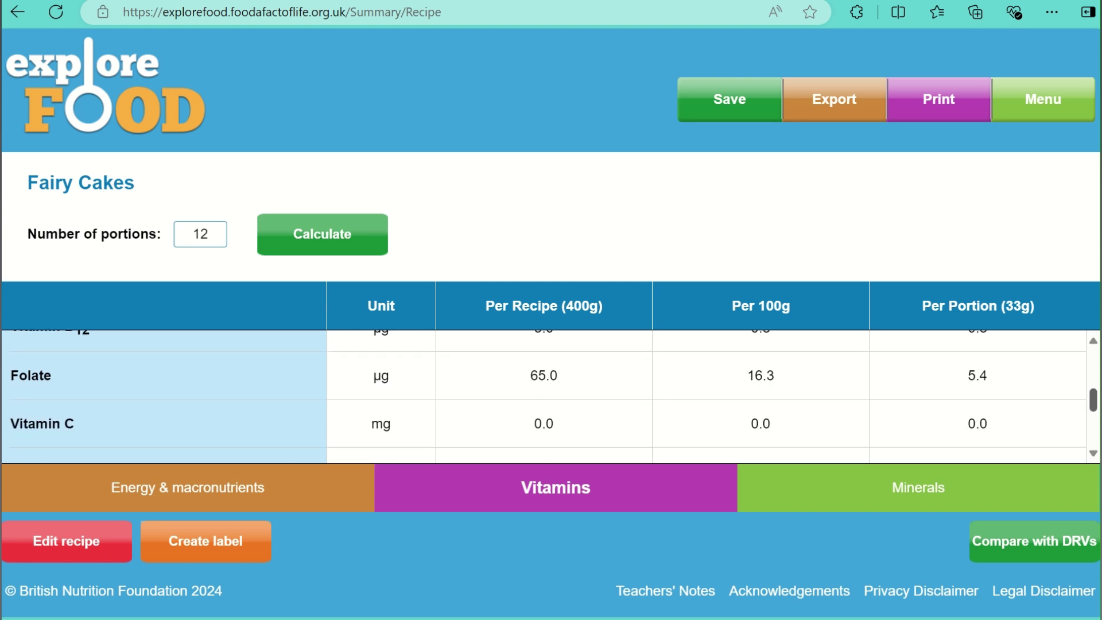
scroll(552, 396, down, 1)
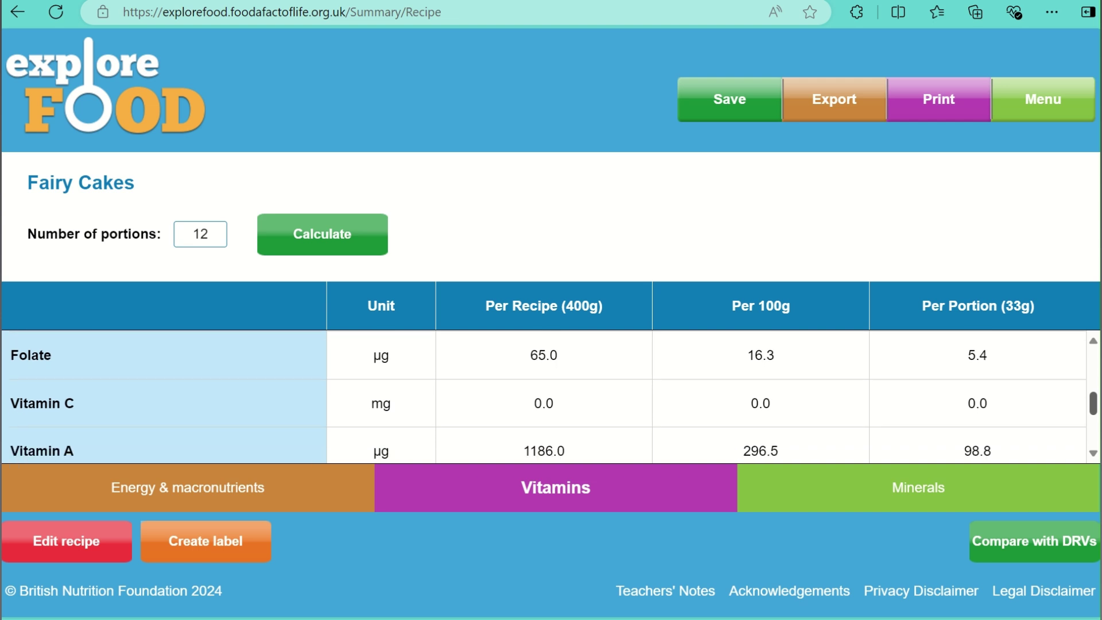
scroll(551, 396, down, 1)
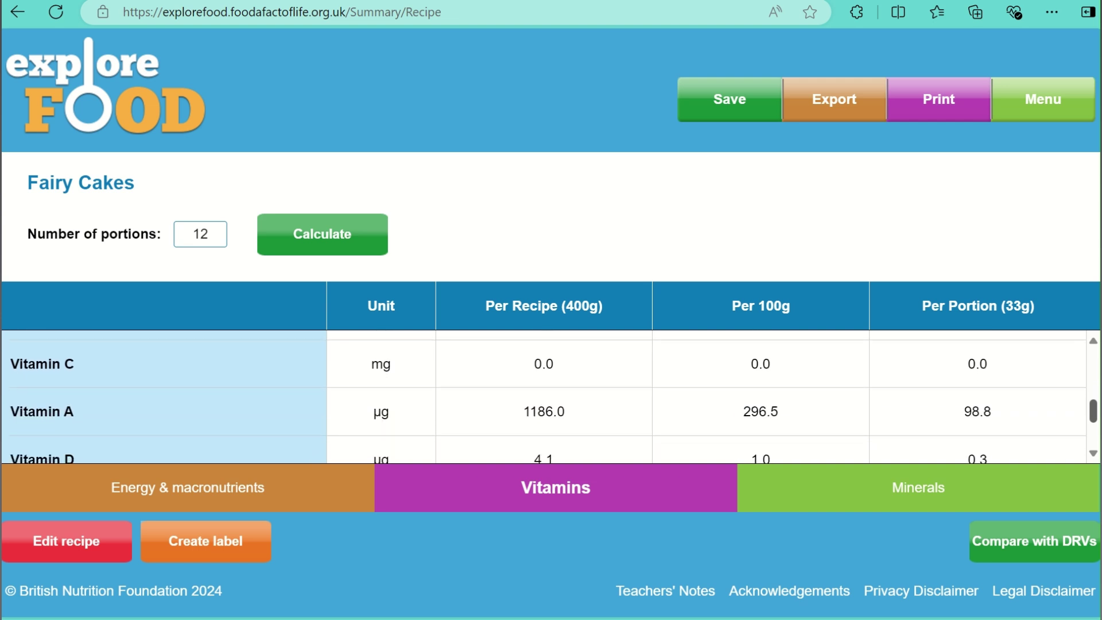
scroll(551, 396, down, 1)
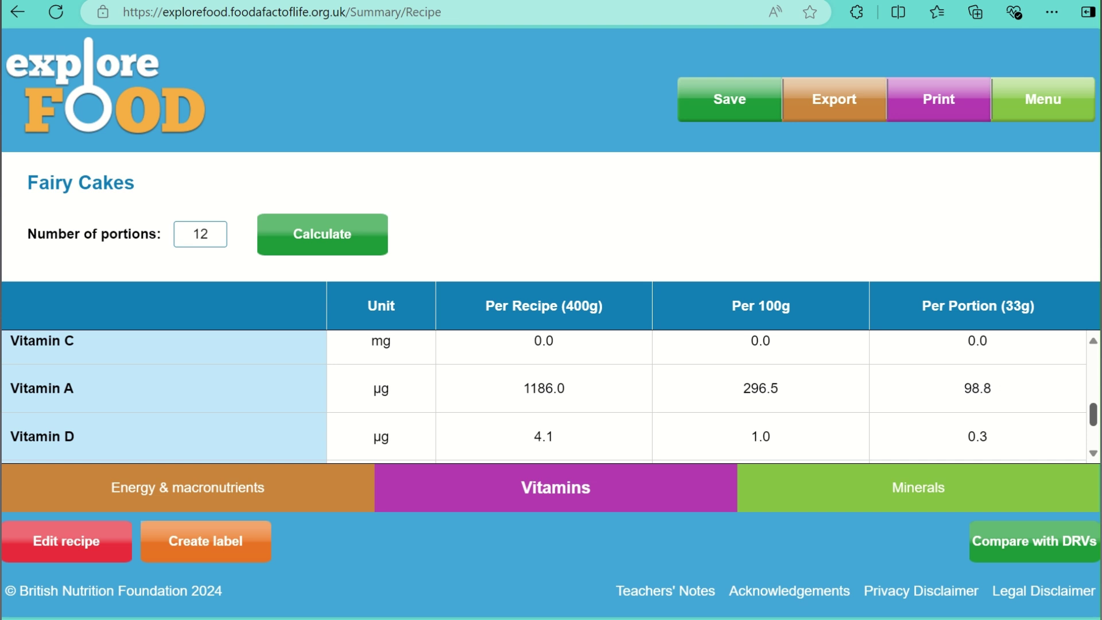
scroll(552, 396, down, 1)
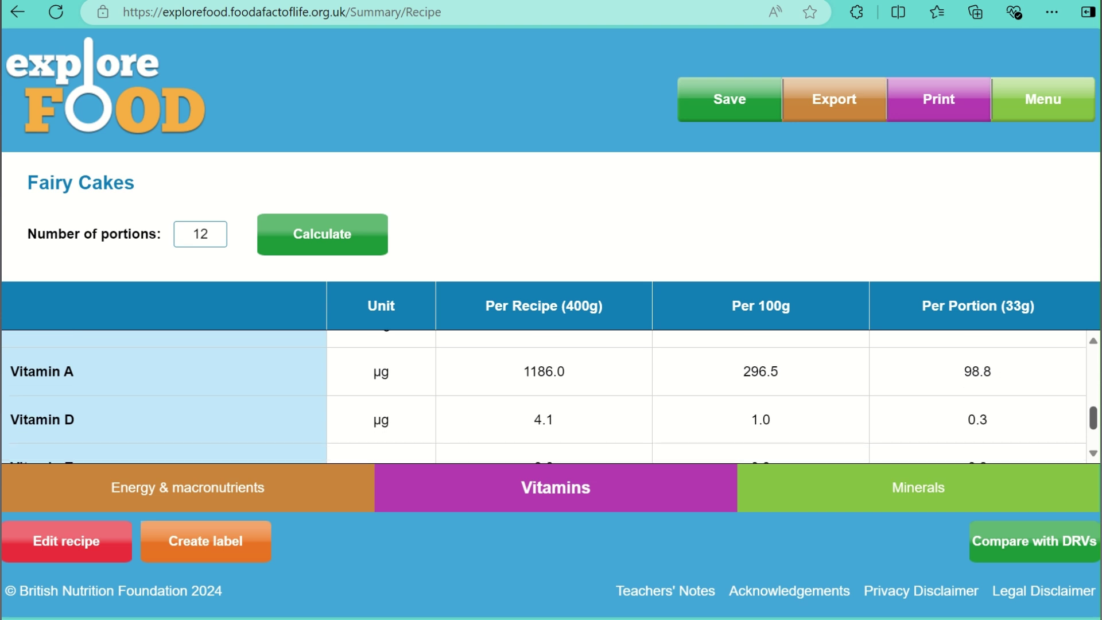
scroll(551, 397, down, 2)
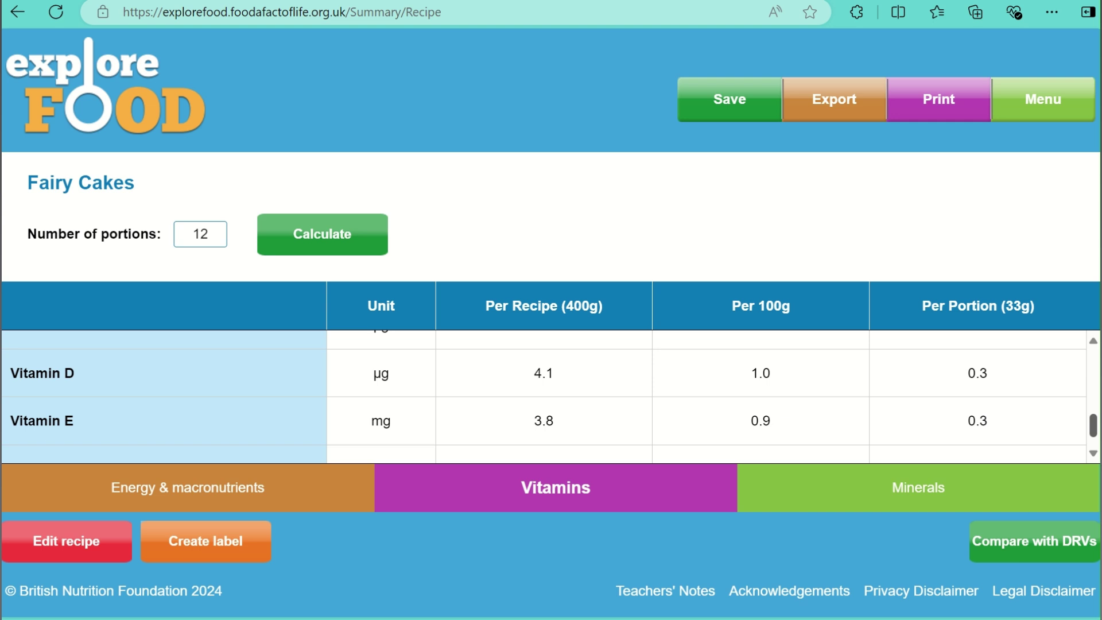
scroll(551, 396, down, 1)
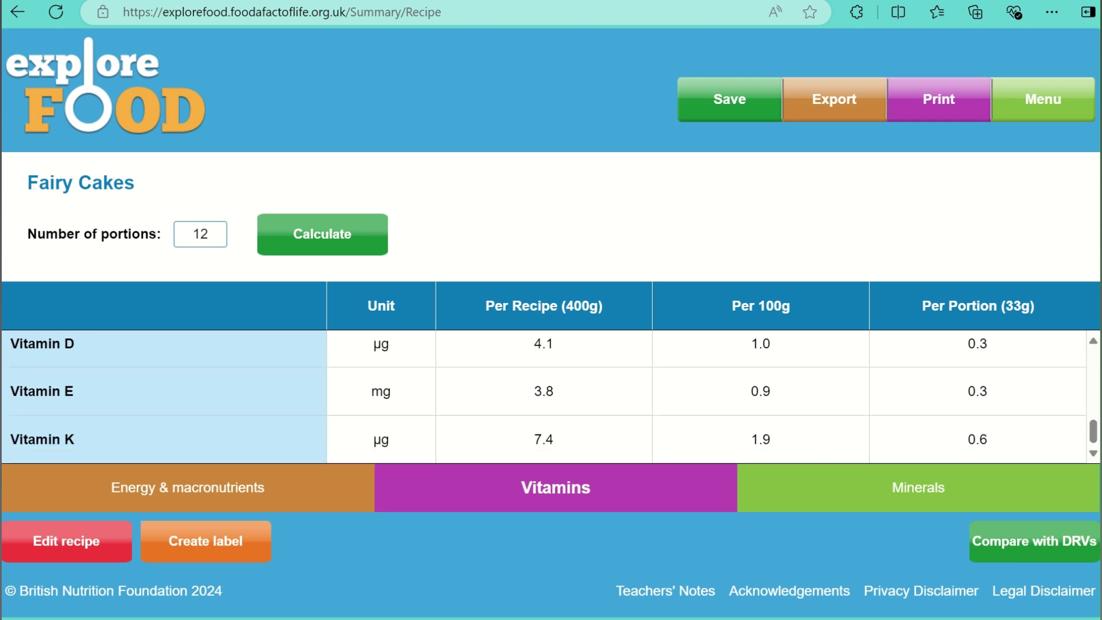
Switch to the Minerals table and scroll from Calcium through Sodium, Iron and Zinc to Selenium.
click(916, 489)
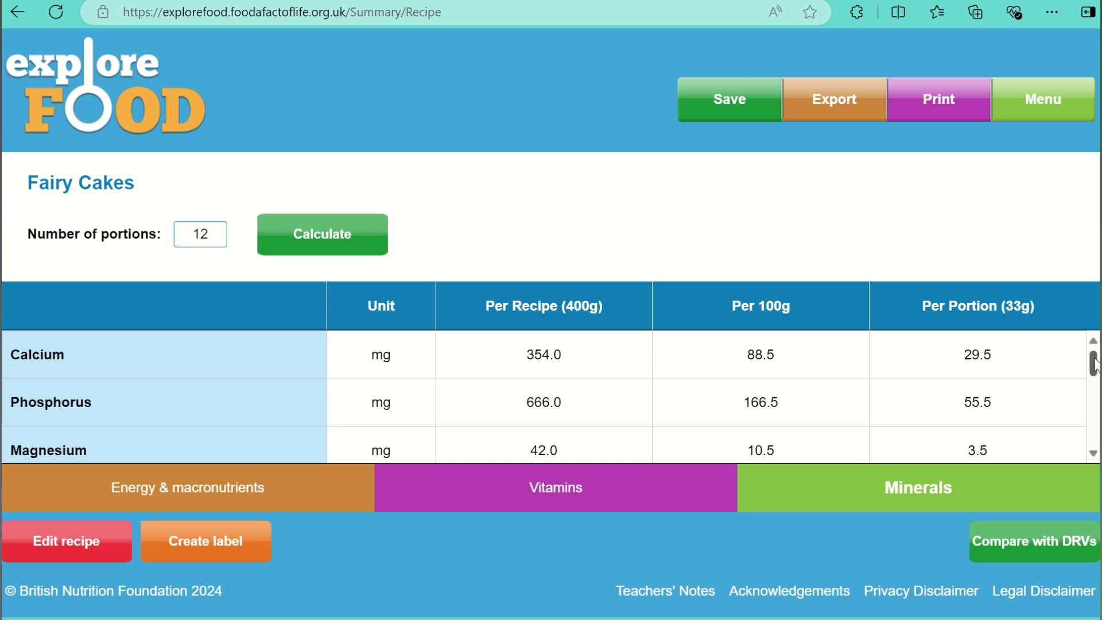
drag(1095, 365, 1097, 388)
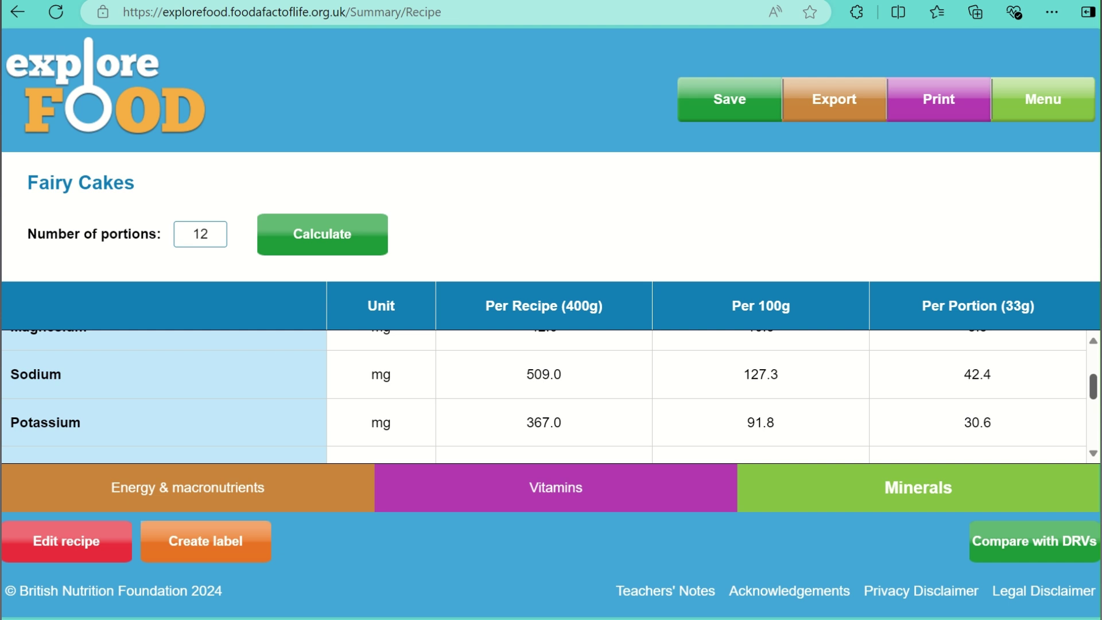
scroll(551, 396, down, 1)
scroll(551, 396, down, 1)
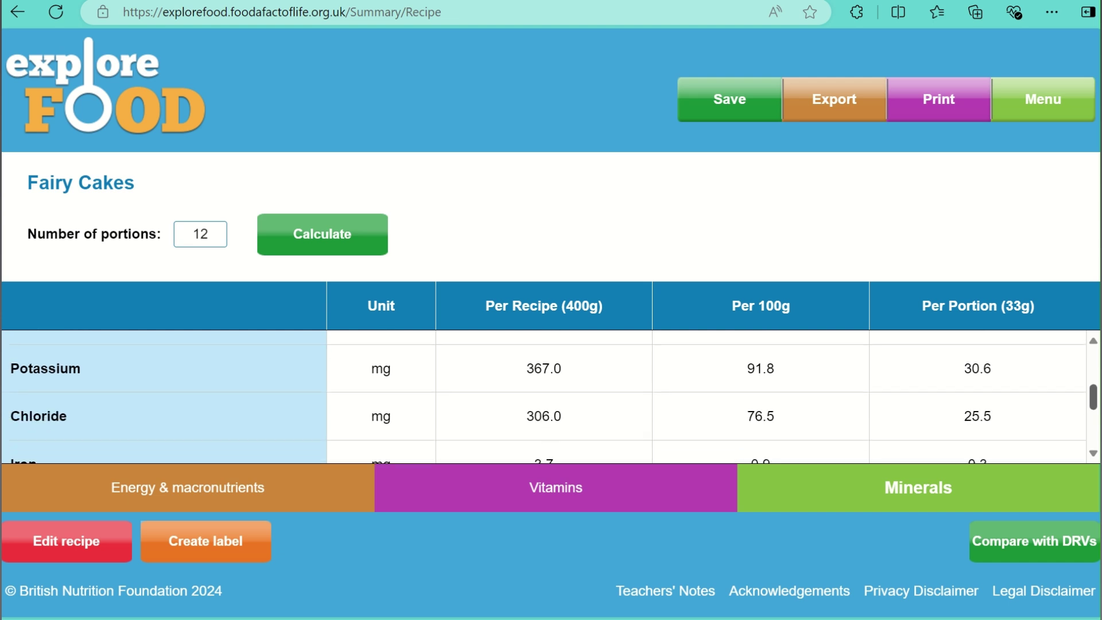
scroll(551, 396, down, 1)
scroll(551, 396, down, 1)
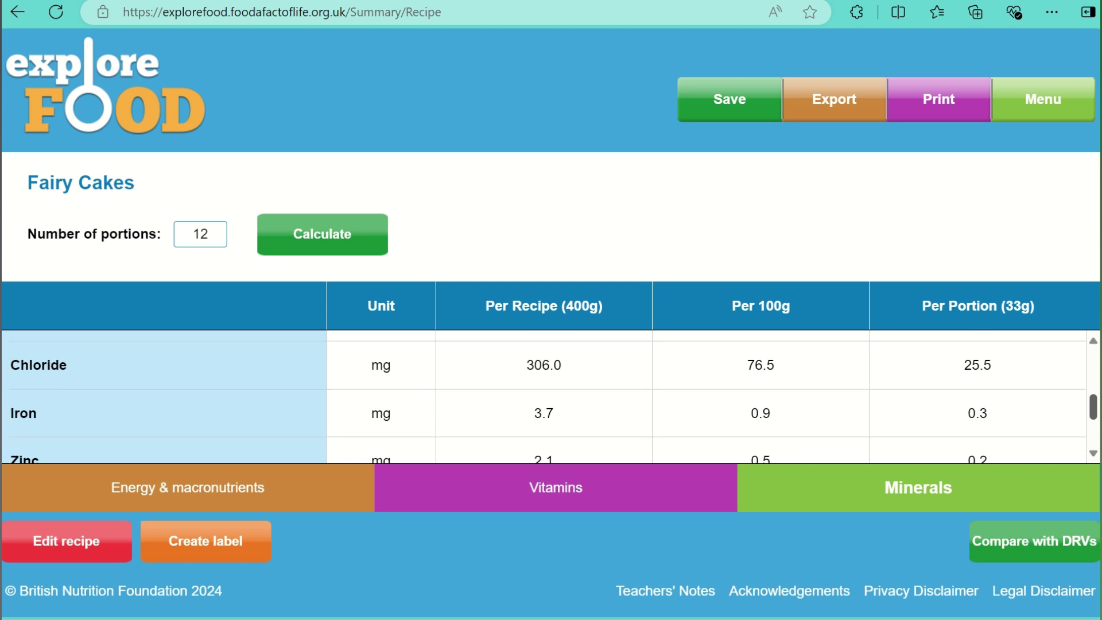
scroll(552, 396, down, 1)
scroll(551, 396, down, 2)
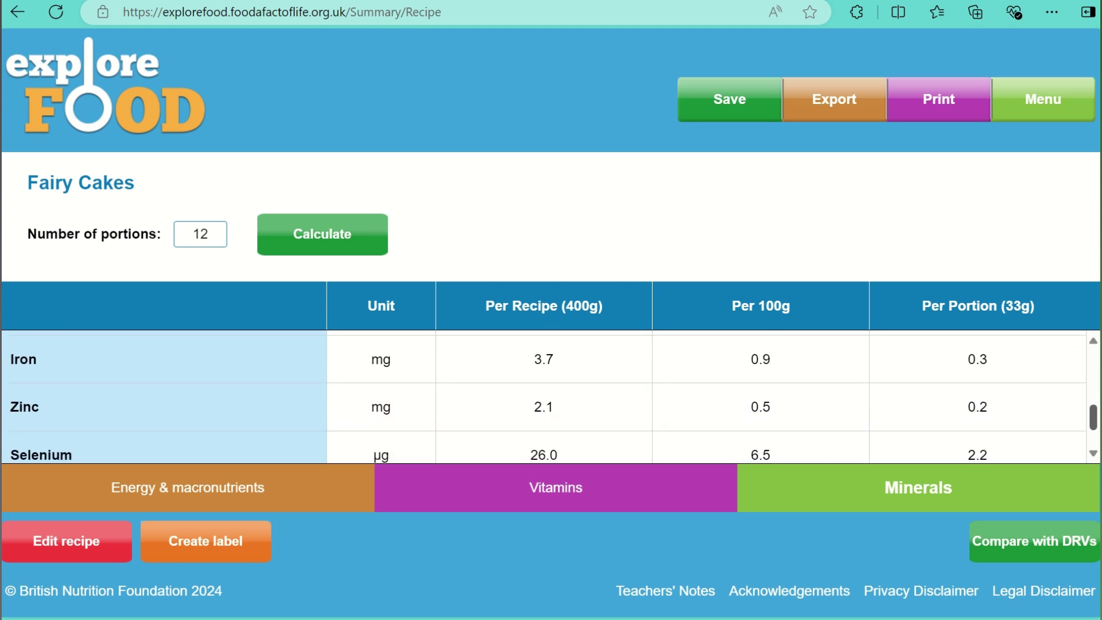
scroll(551, 397, down, 1)
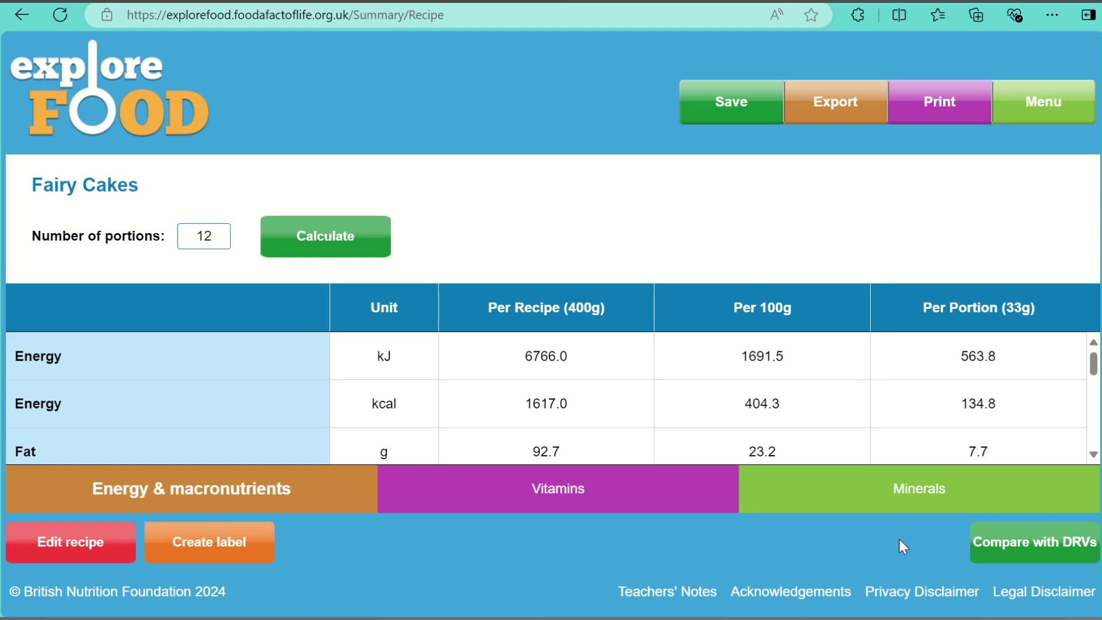
Chart the recipe as % DRV for a 25-year-old female, then go back to the summary.
click(1017, 550)
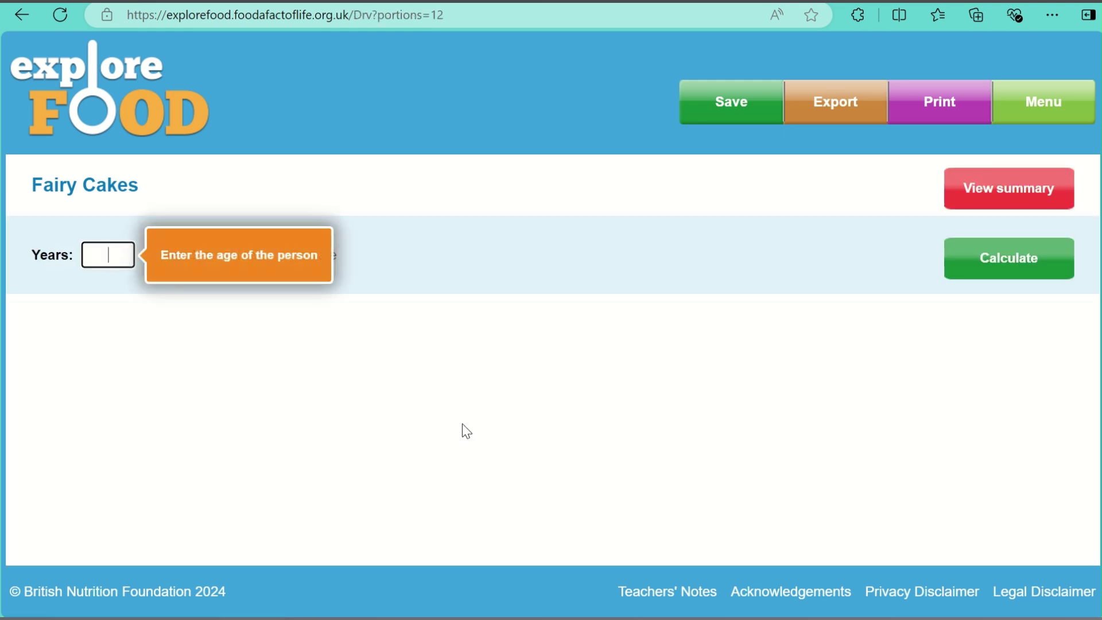
click(124, 256)
text(25)
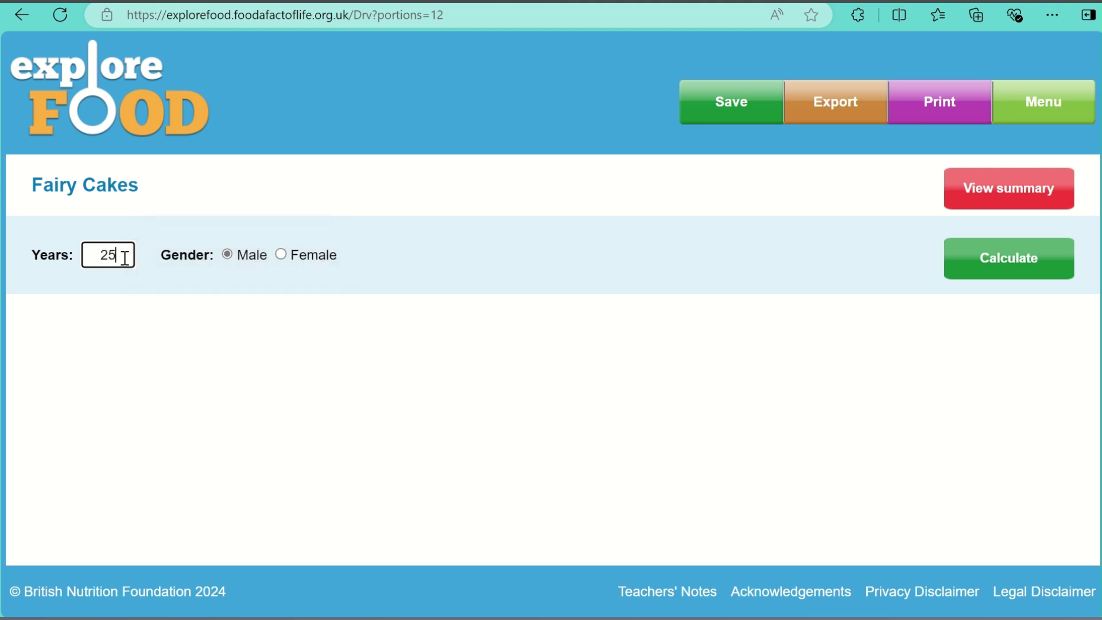
click(280, 254)
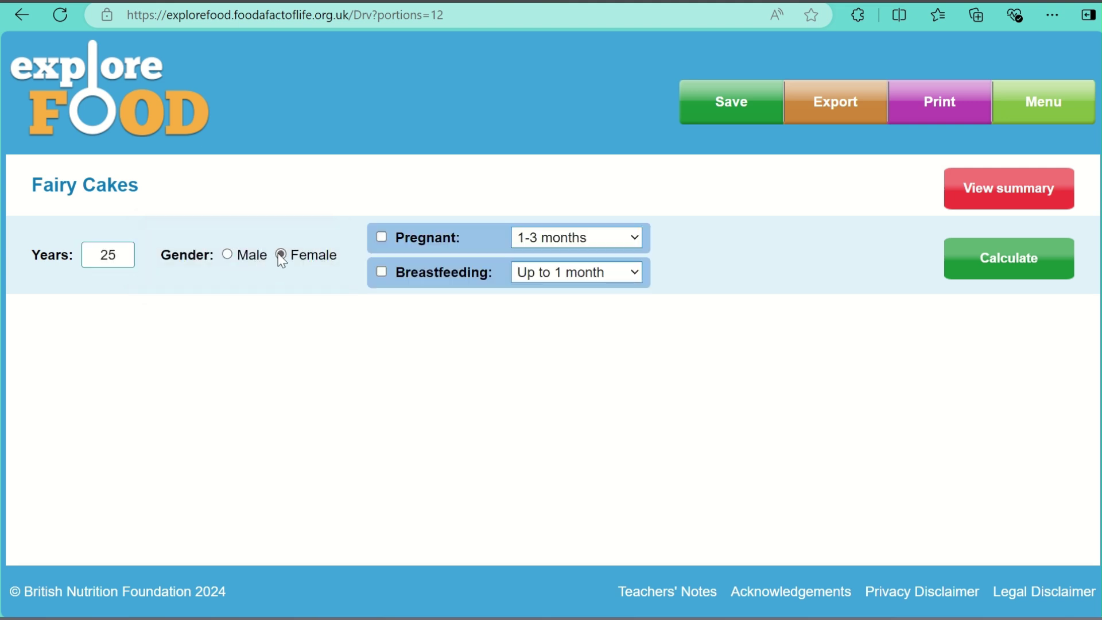
click(998, 270)
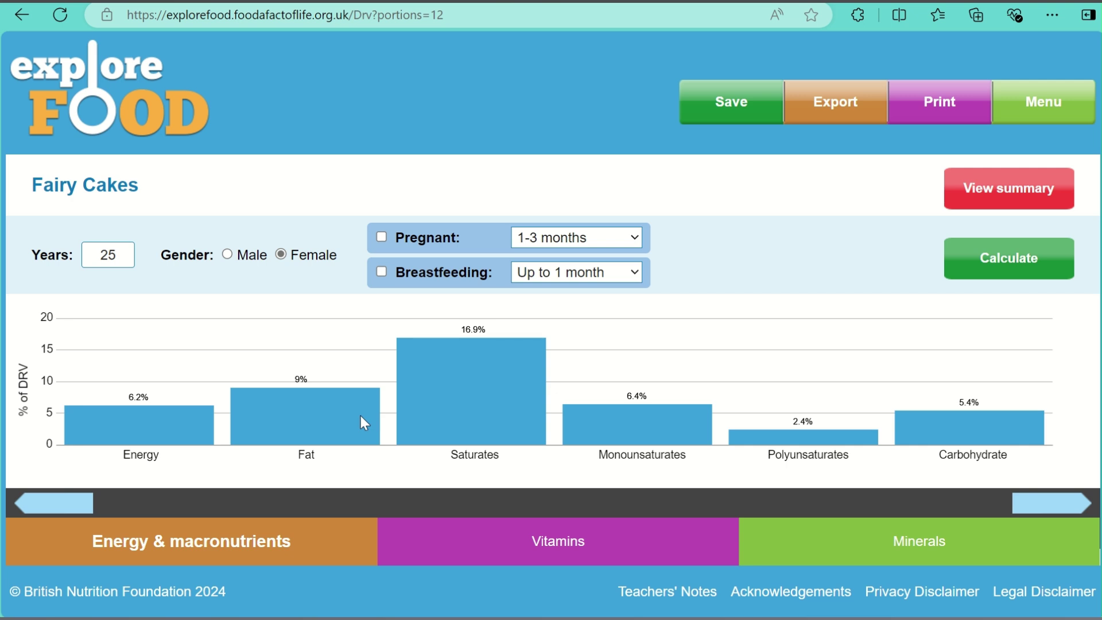
key(alt+Left)
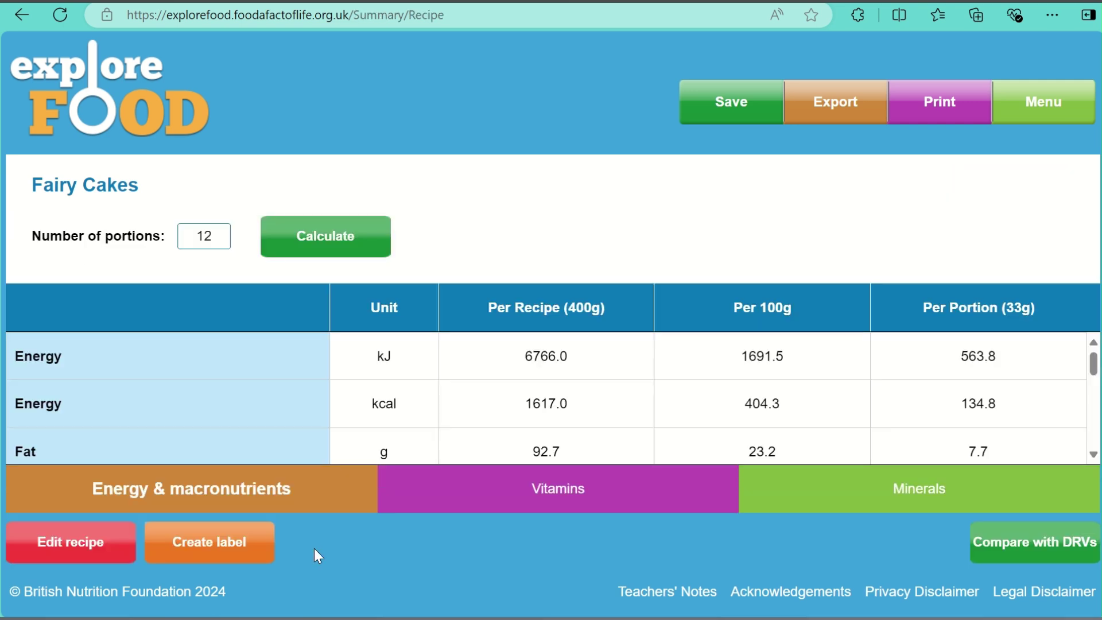
Create a Food front-of-pack label titled 'Fairy Cakes' (135 kcal, 0.11 g salt).
click(235, 552)
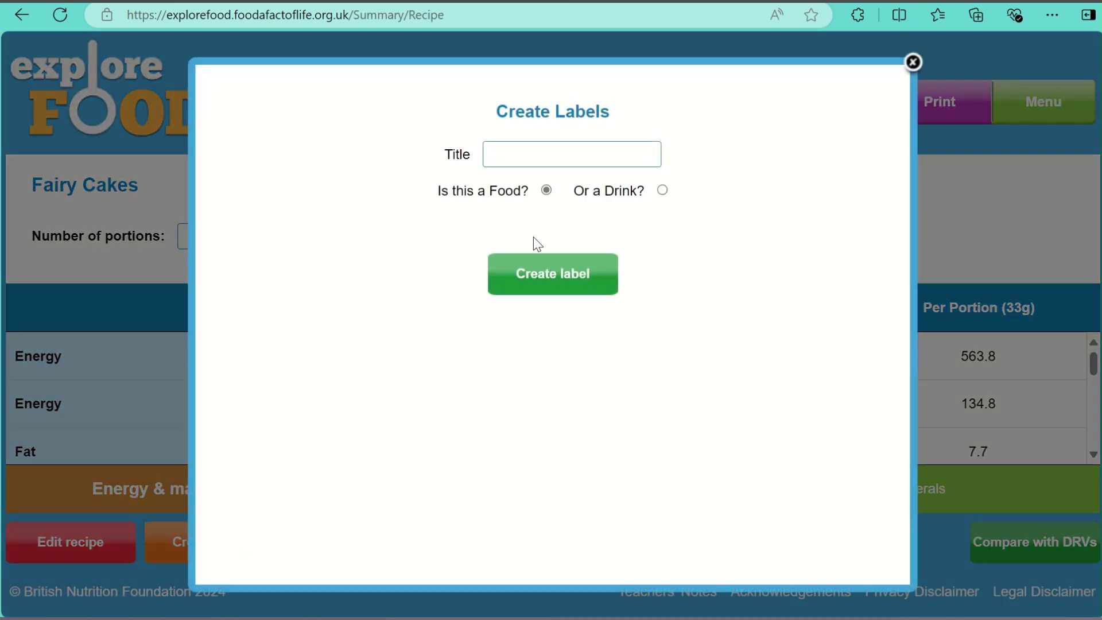
click(550, 154)
text(Fa)
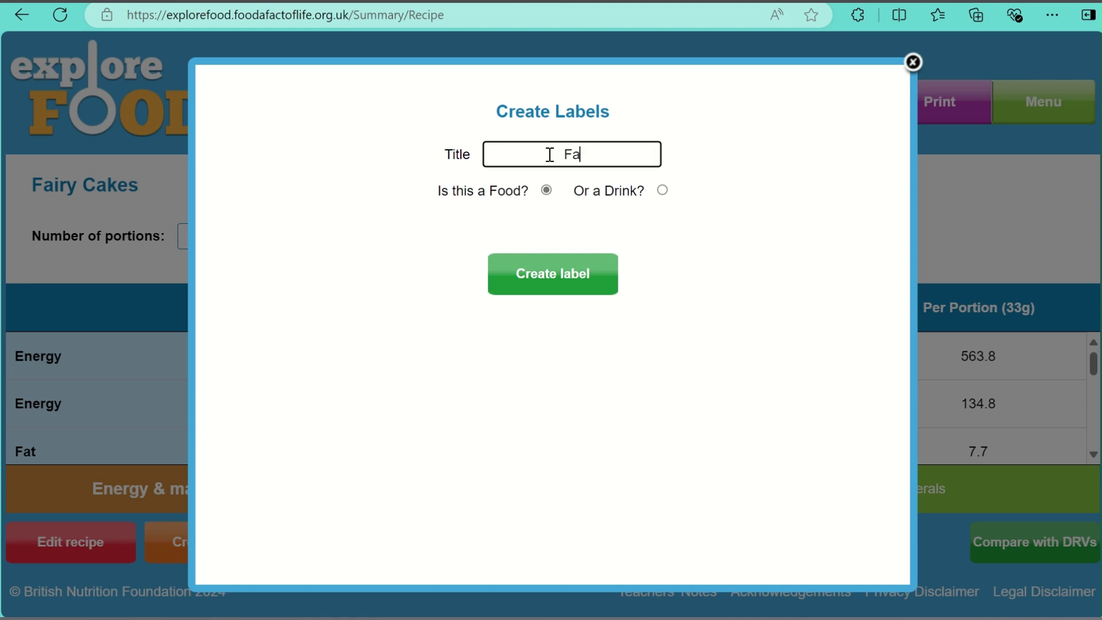
text(iry Cakes)
click(547, 282)
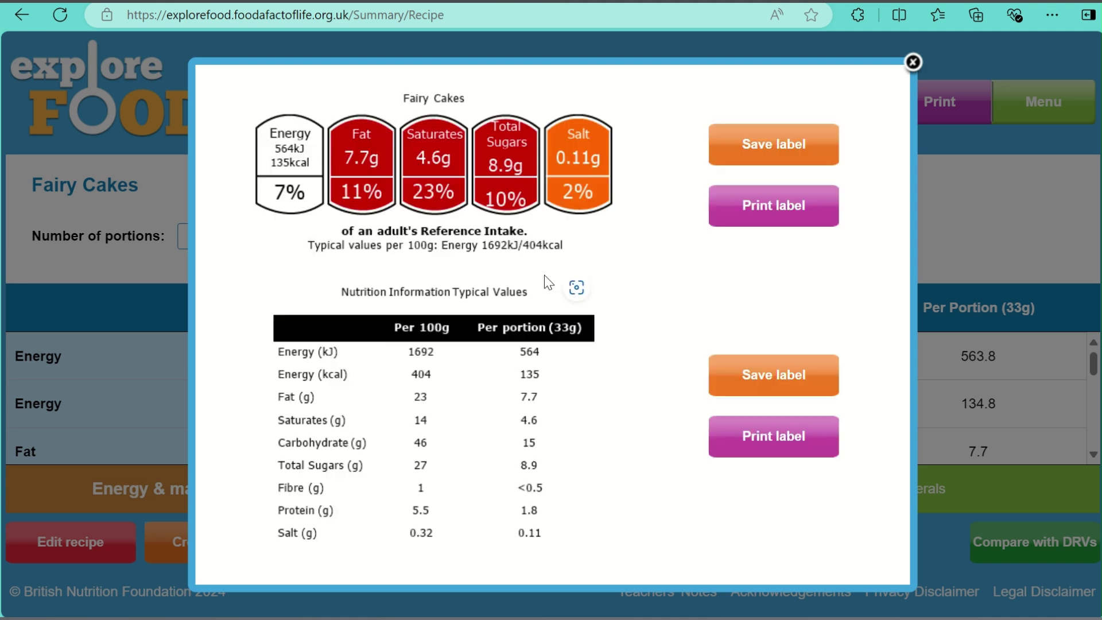